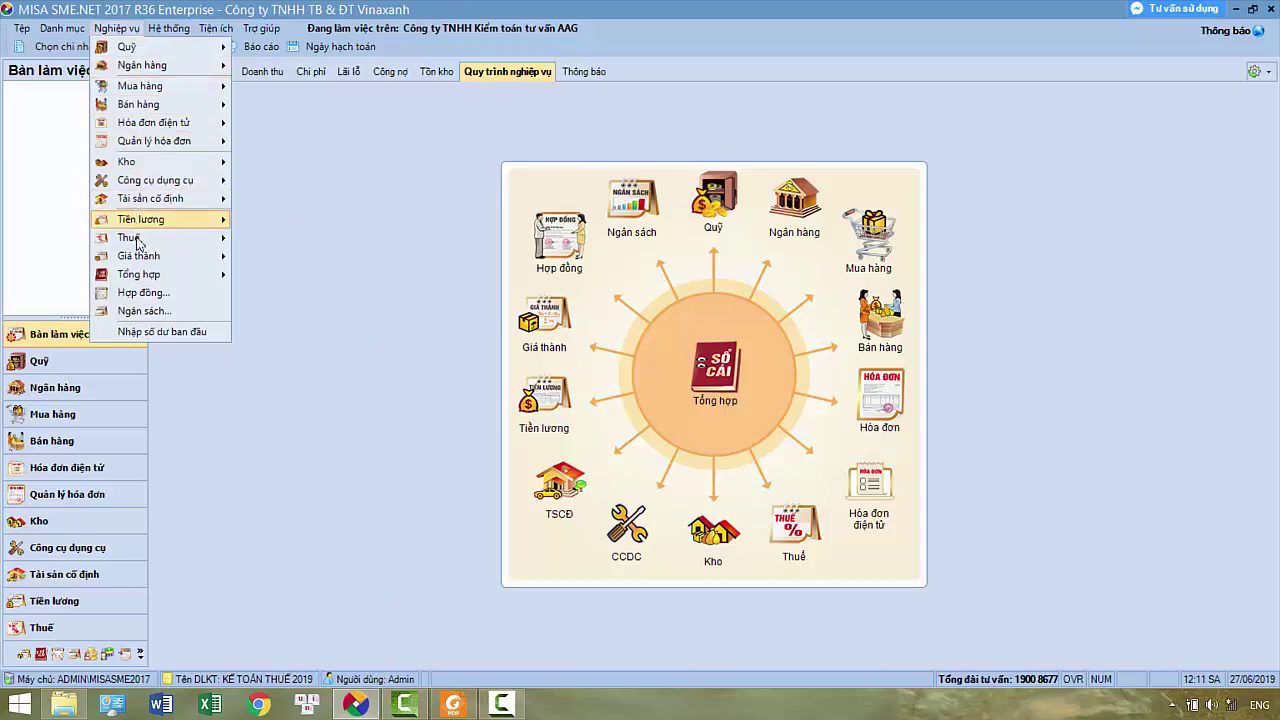
Start a new other-transactions voucher describing the collaborator's sales commission expense, then check its date in 36.pdf
mouse_move(140, 274)
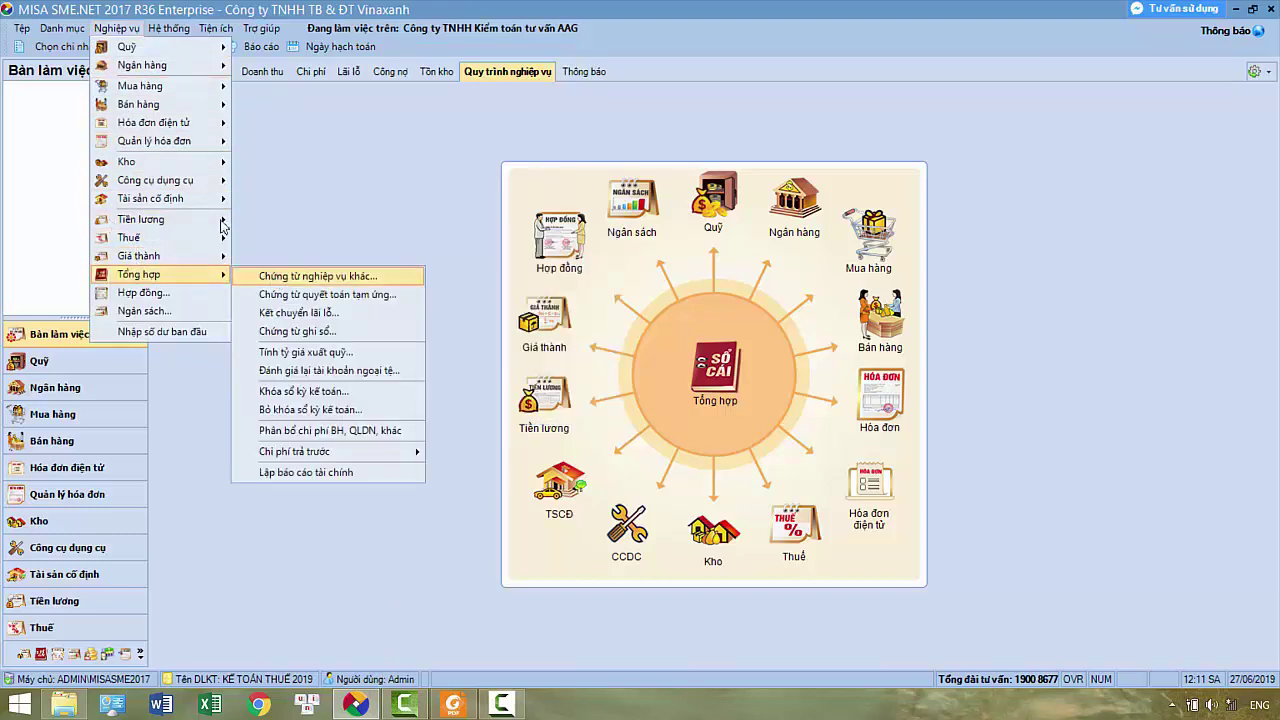
key("Return")
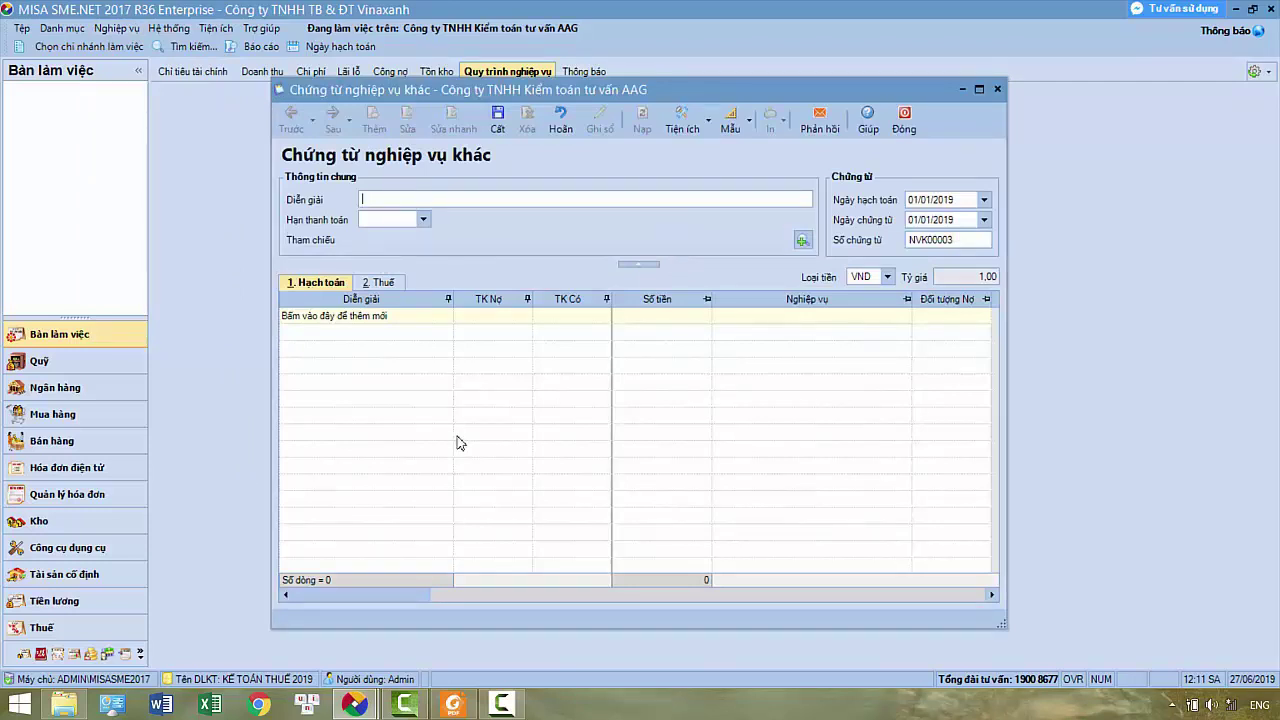
type("Tinh chi phí hoa hồng cho Ông Hanh")
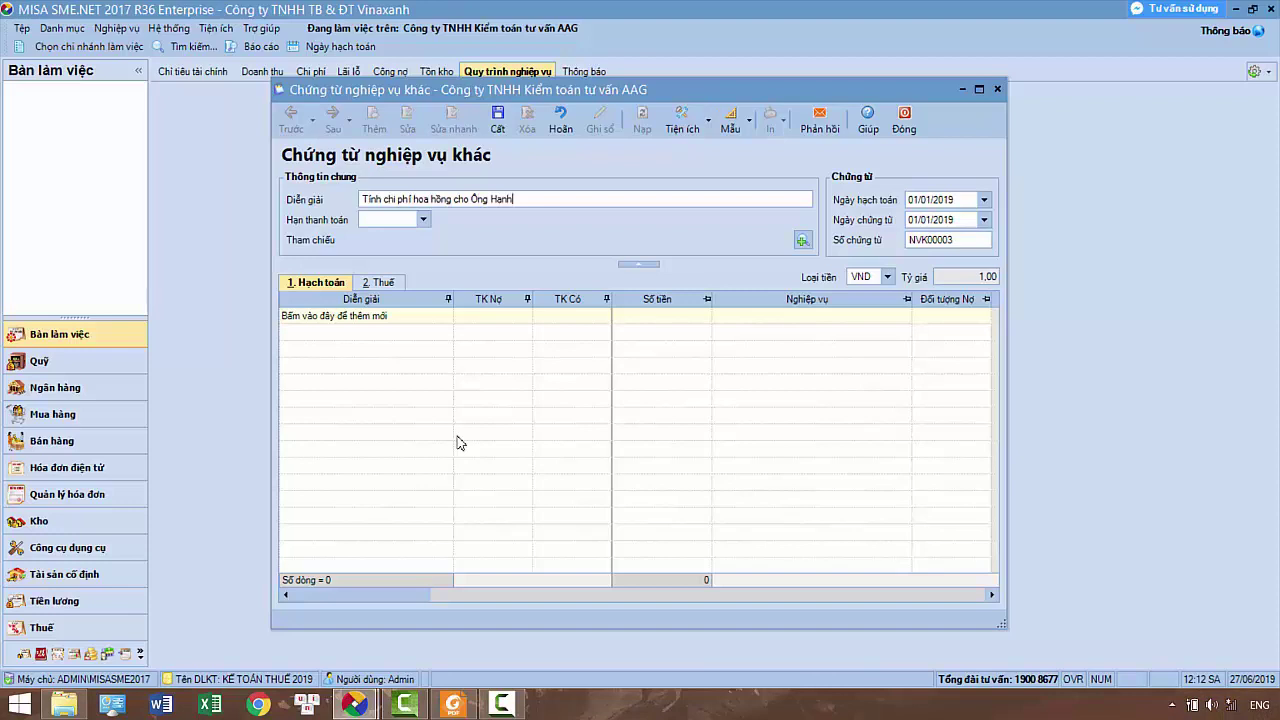
key("Tab")
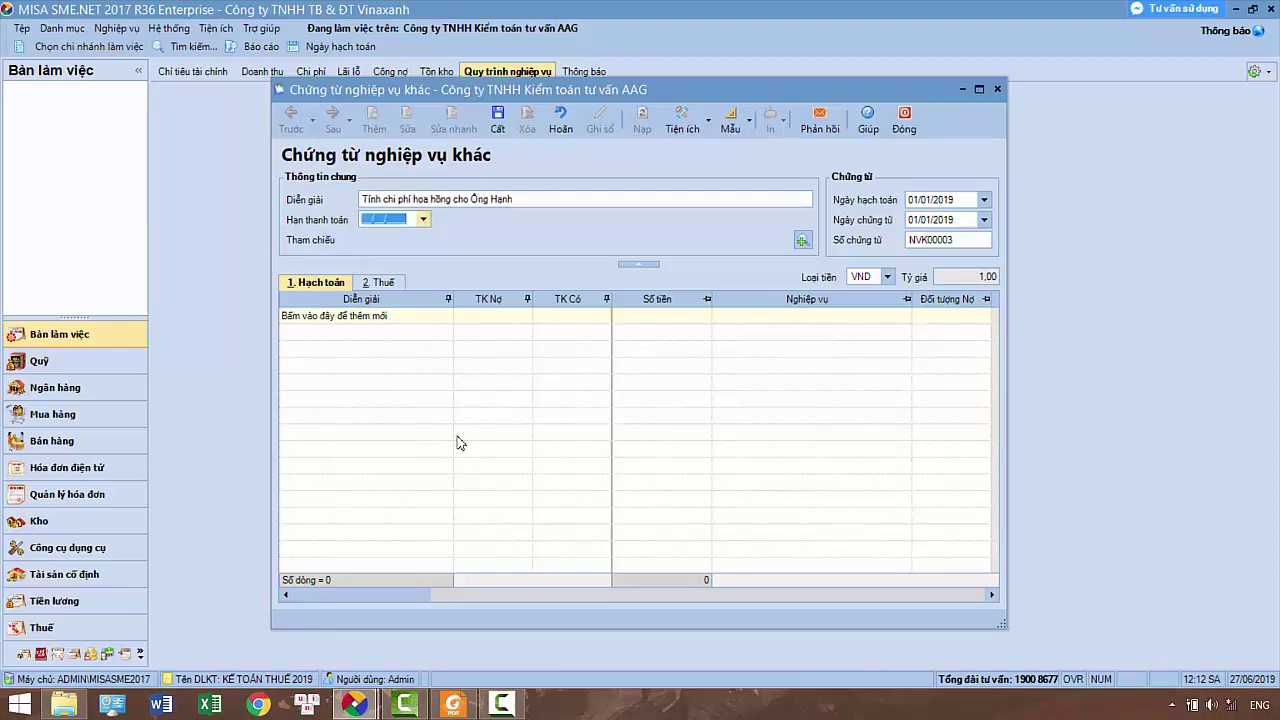
key("Tab")
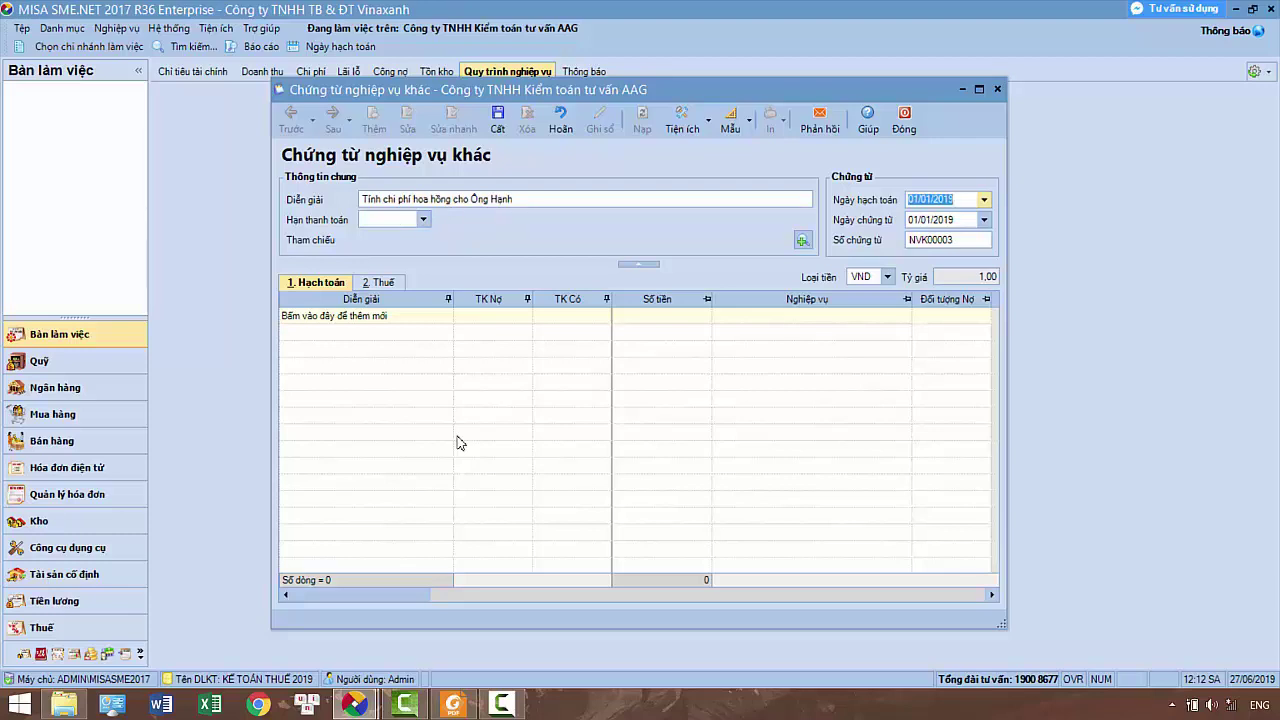
left_click(454, 704)
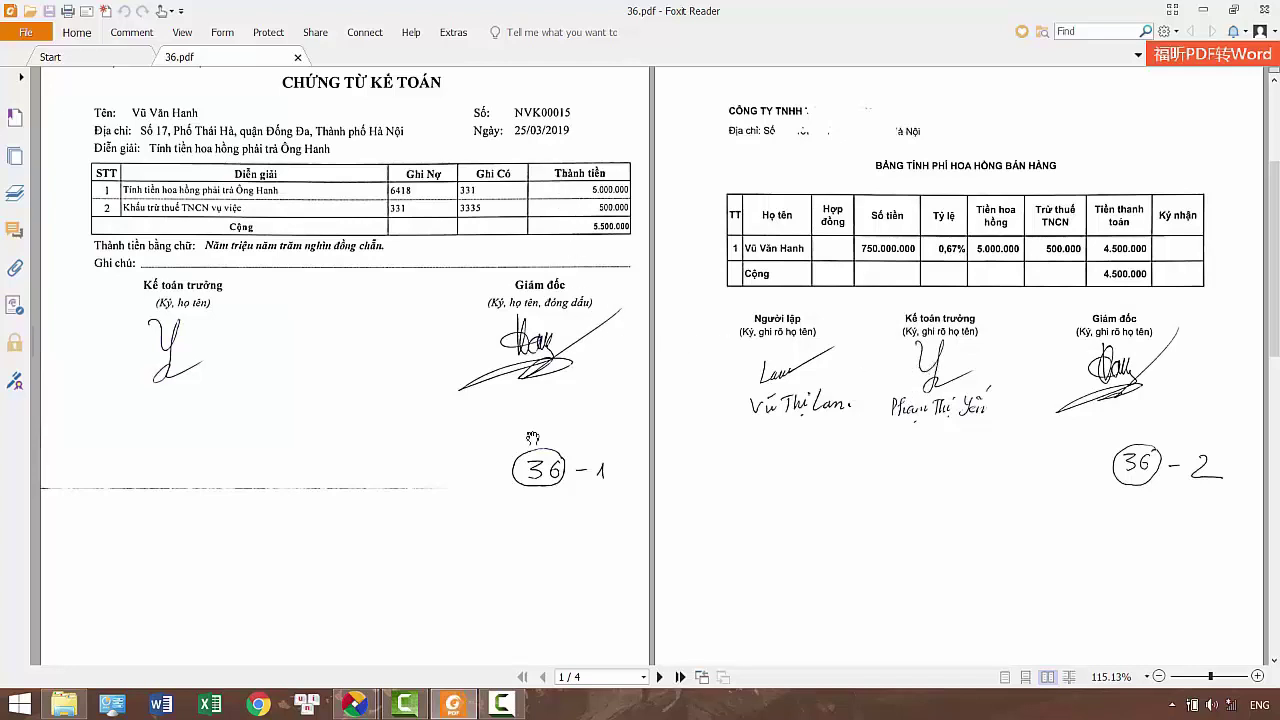
Set posting and document dates to 25/03/2019, keep the voucher number and VND, and open the first line
mouse_move(362, 708)
left_click(444, 630)
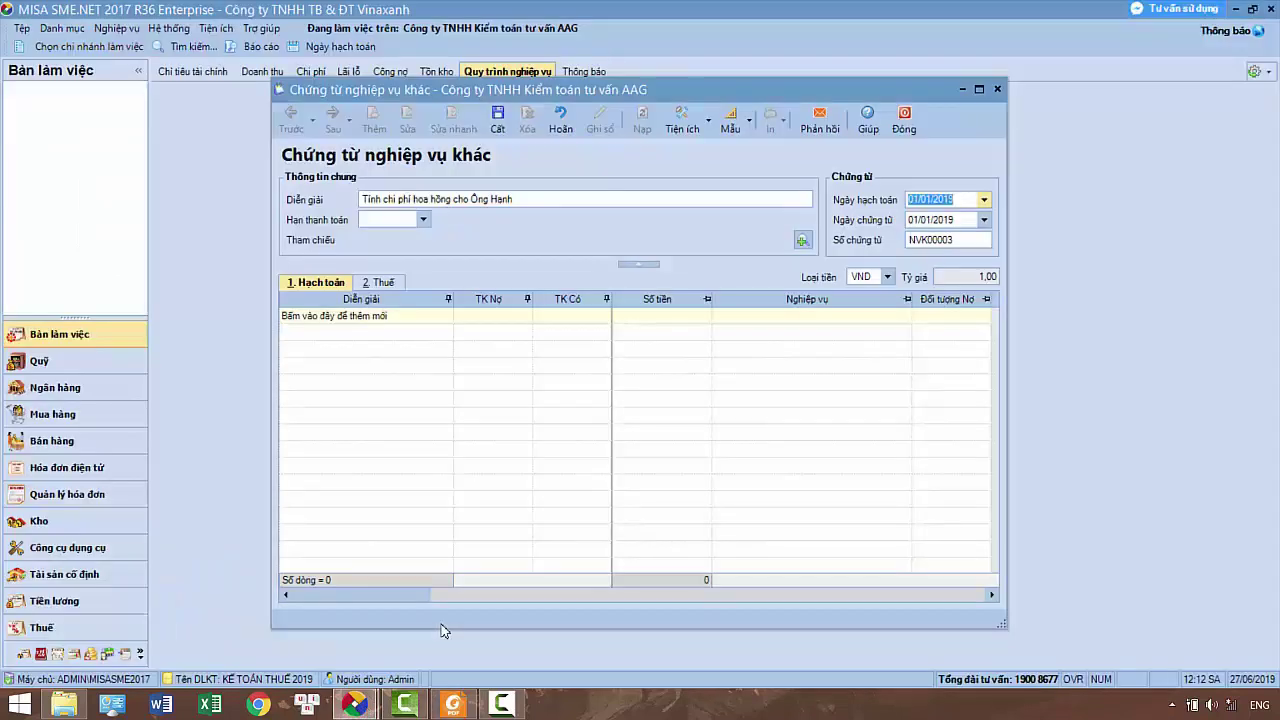
type("25/03/")
type("2019")
key("Tab")
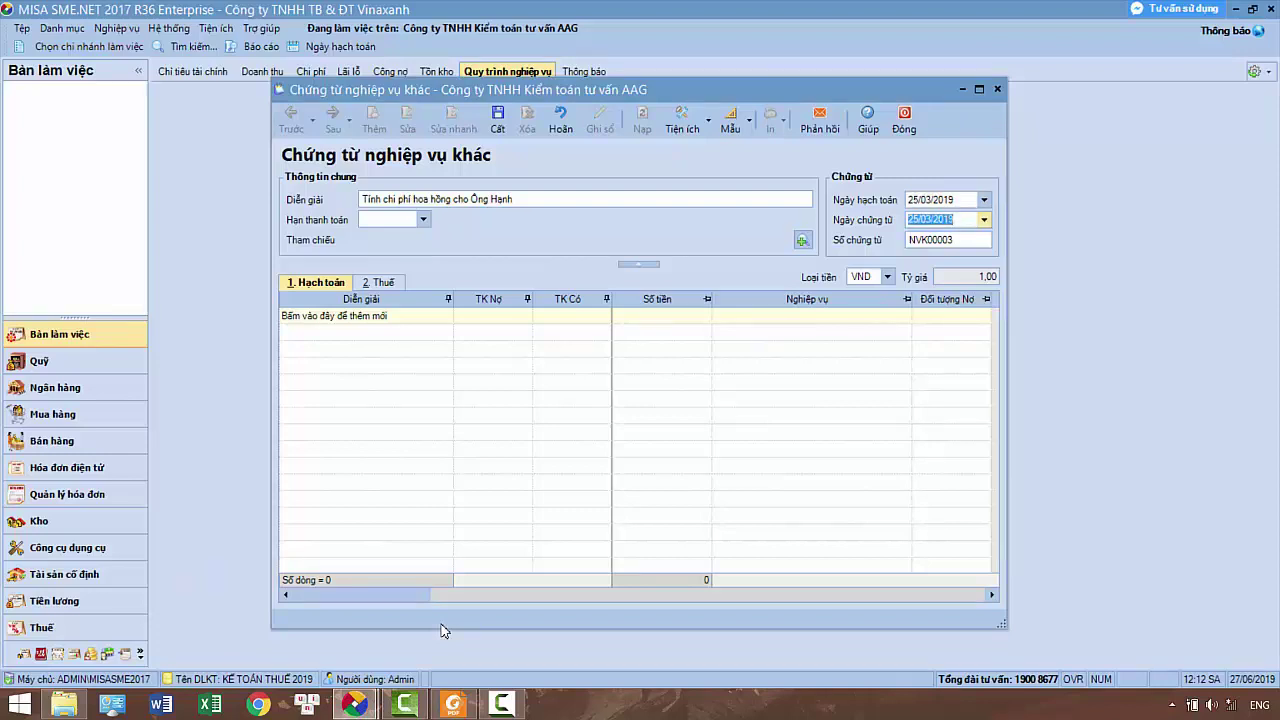
key("Tab")
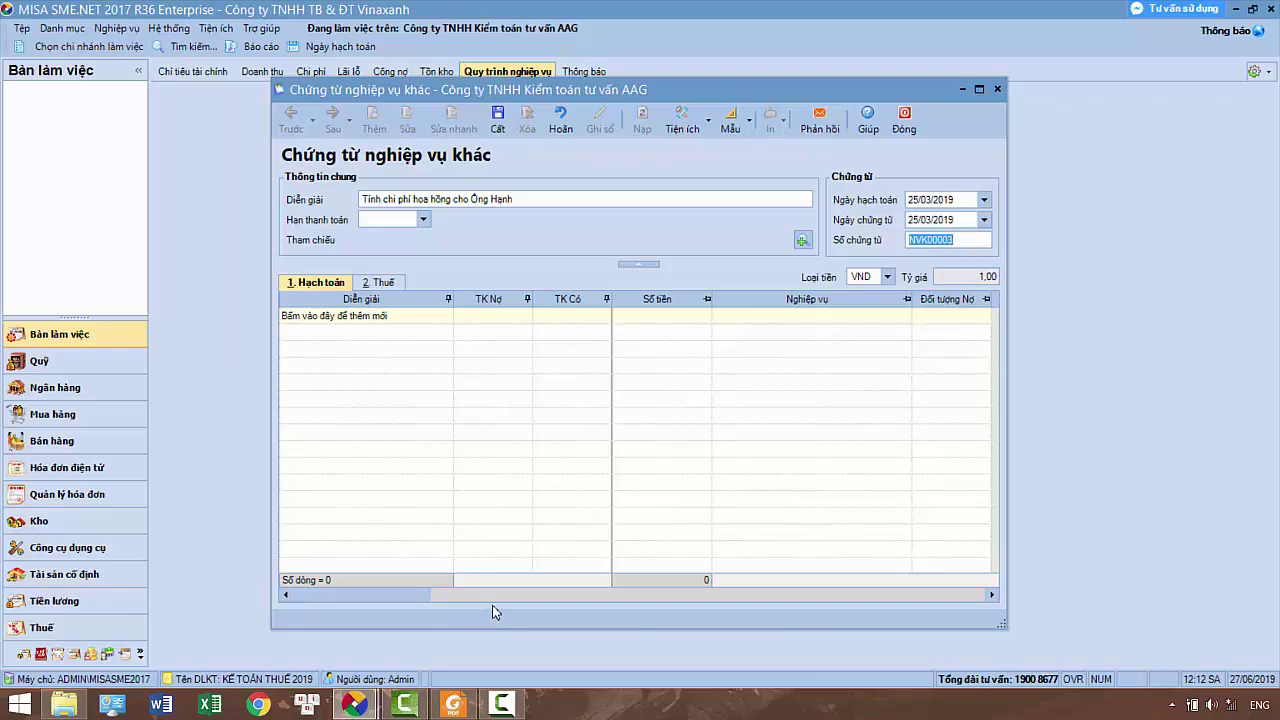
key("Tab")
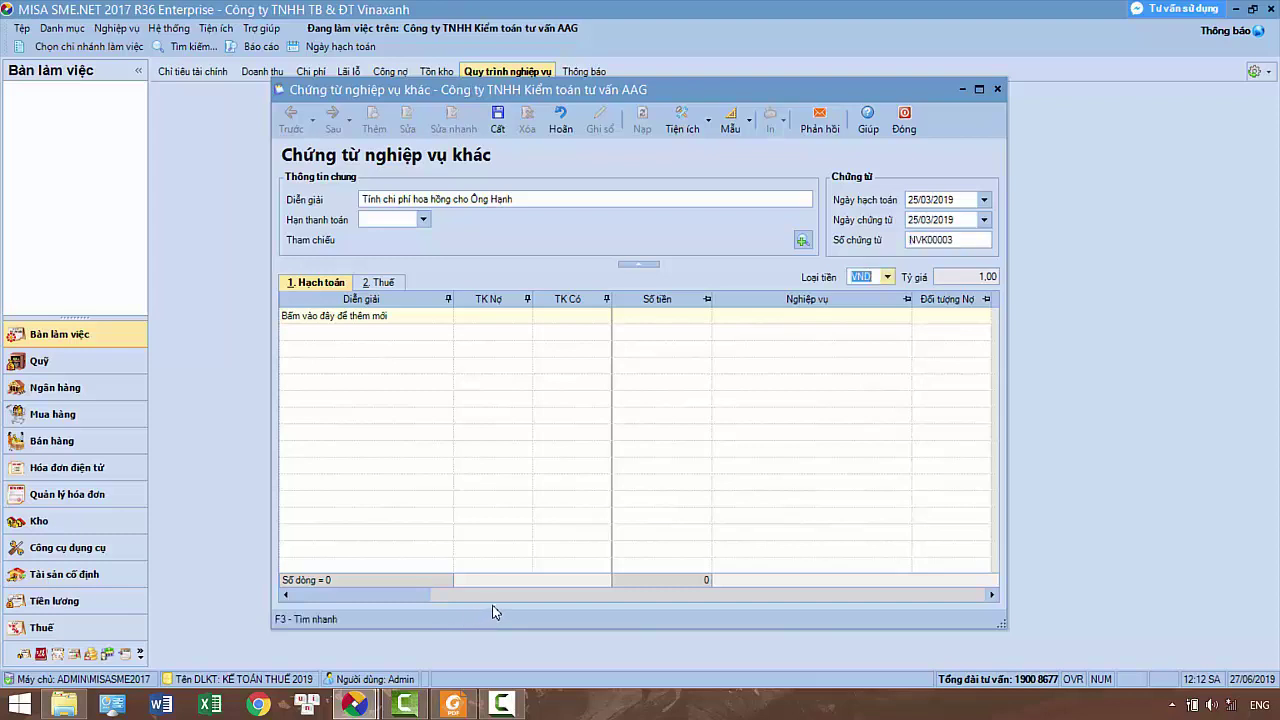
key("Tab")
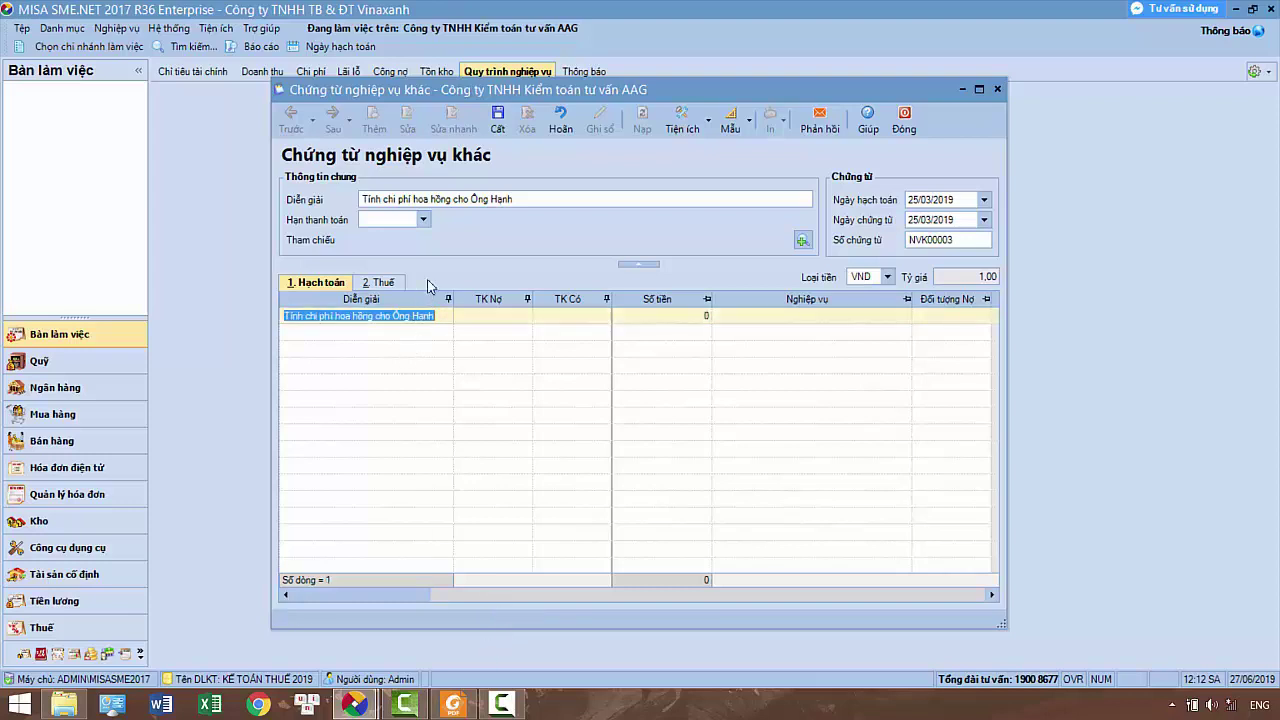
Set the first line's debit account to 6421 and credit account to 331
key("Tab")
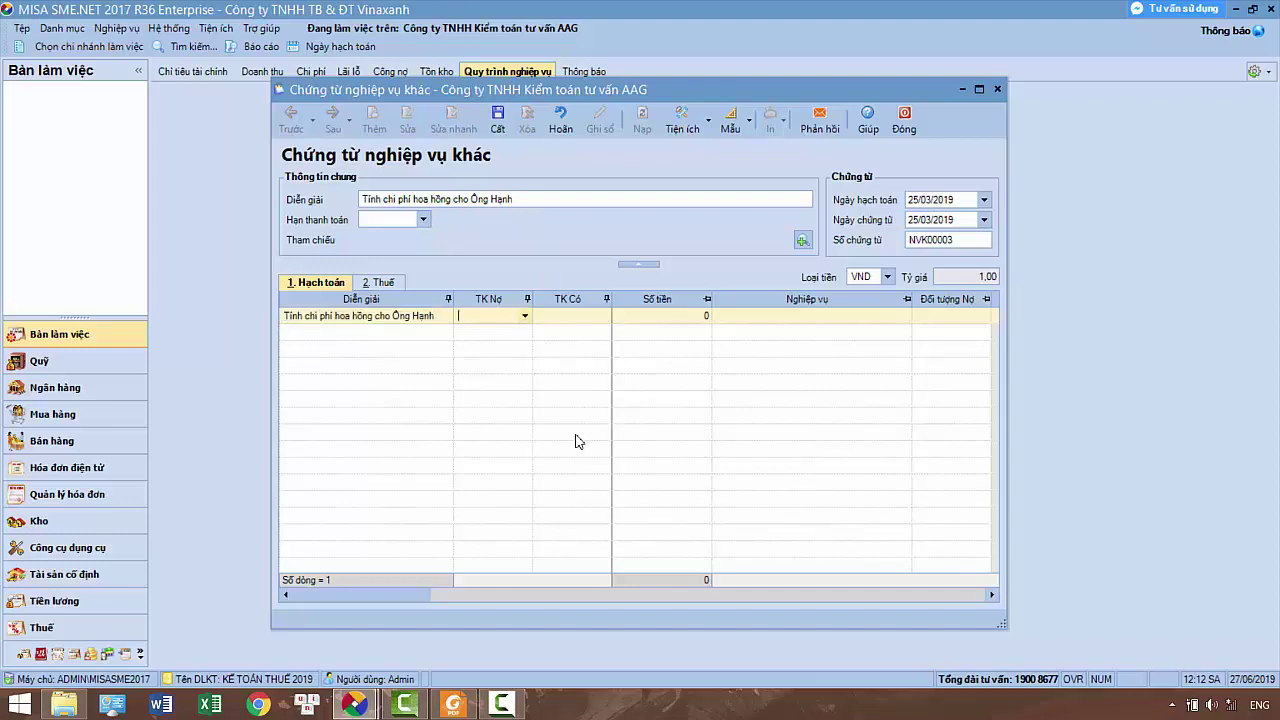
type("641")
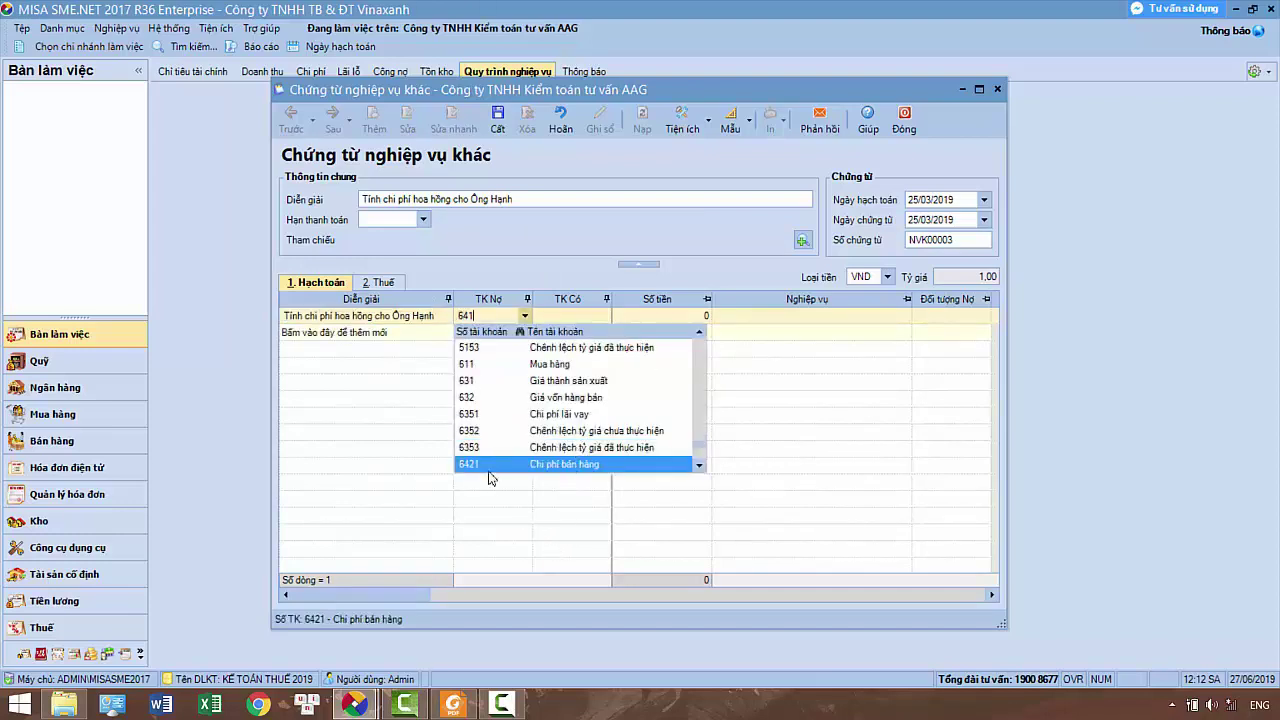
left_click(392, 378)
key("Tab")
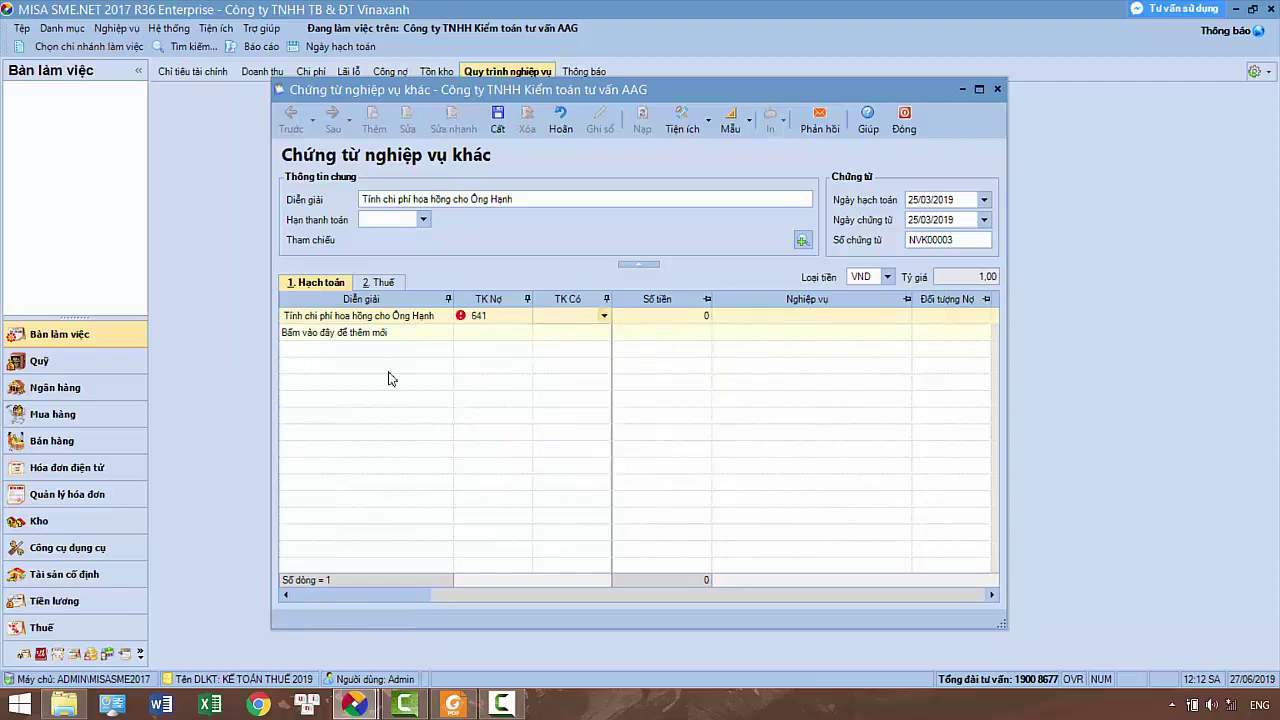
type("331")
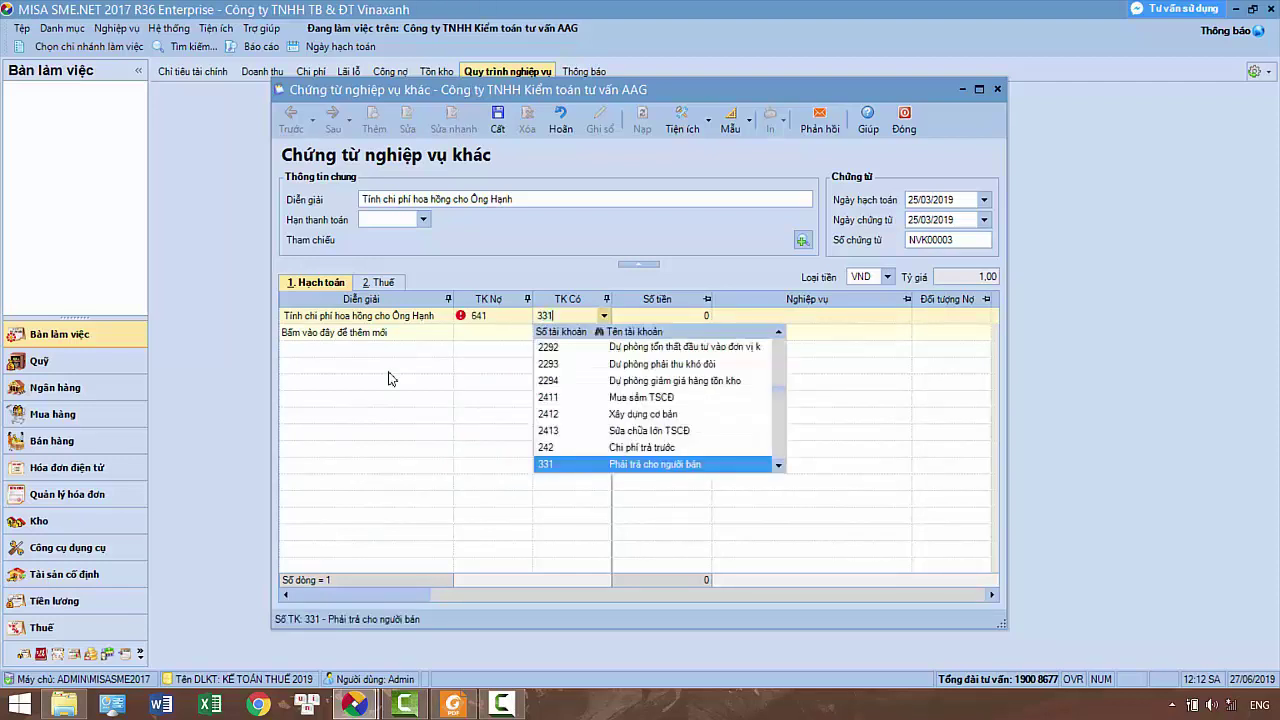
key("Return")
left_click(523, 317)
type("6421")
key("Return")
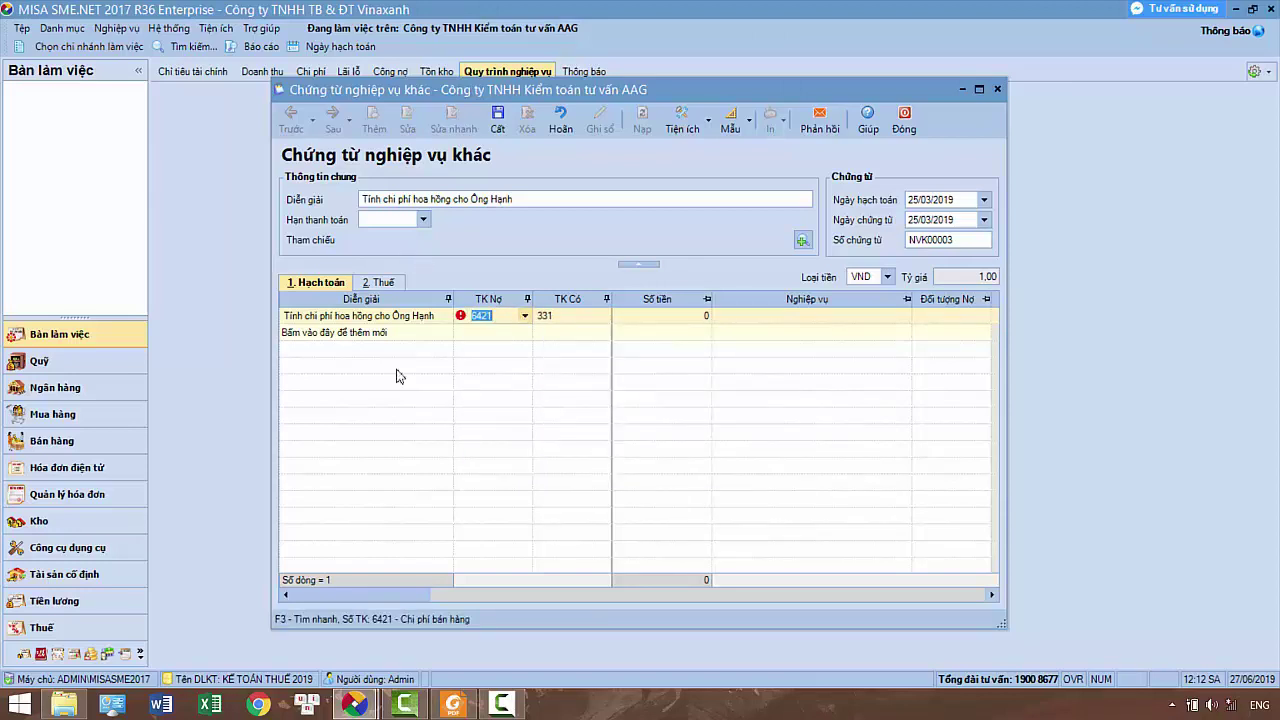
key("Tab")
key("Tab")
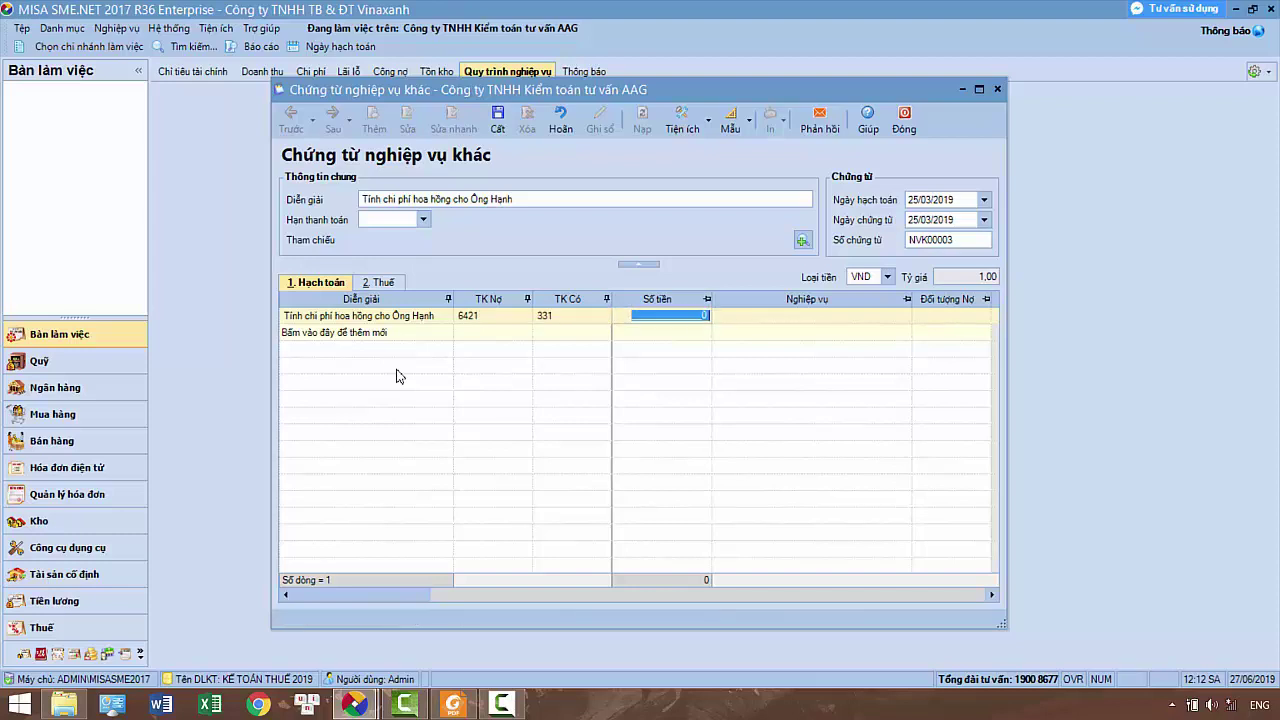
Enter the 5.000.000 amount, verified against the PDF, and move to the object columns
type("5000000")
left_click(453, 704)
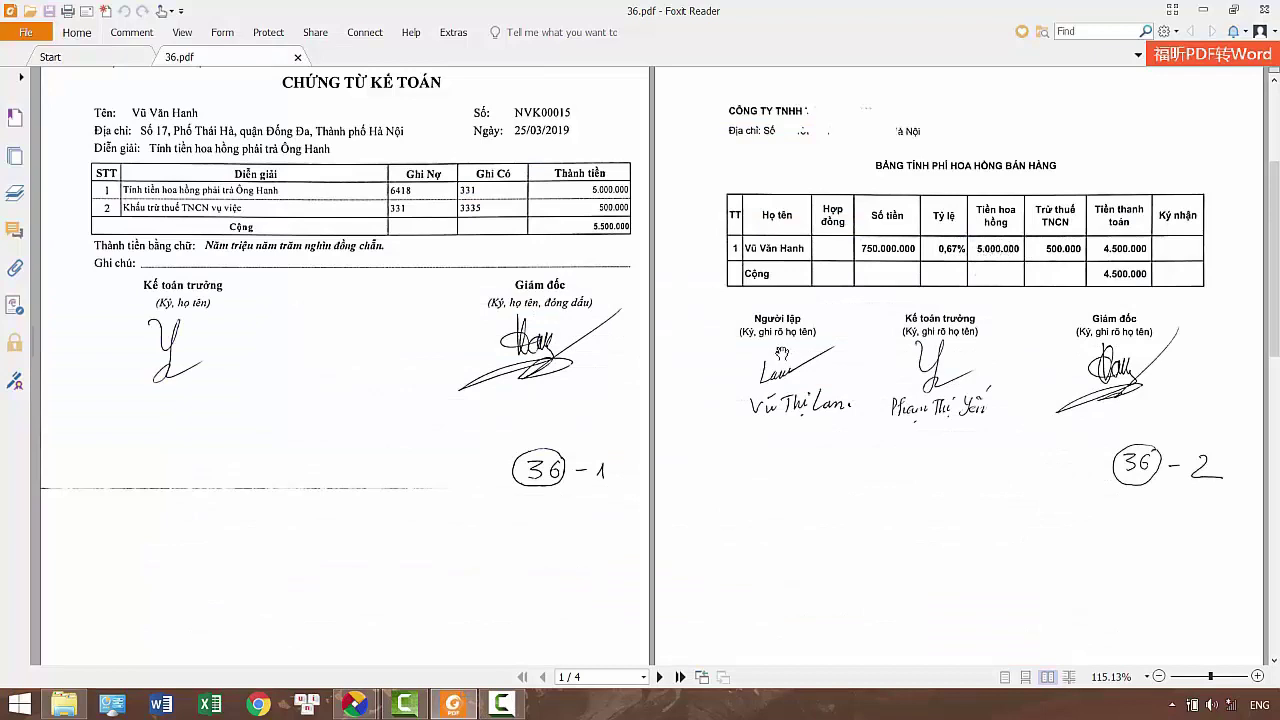
mouse_move(355, 704)
left_click(432, 650)
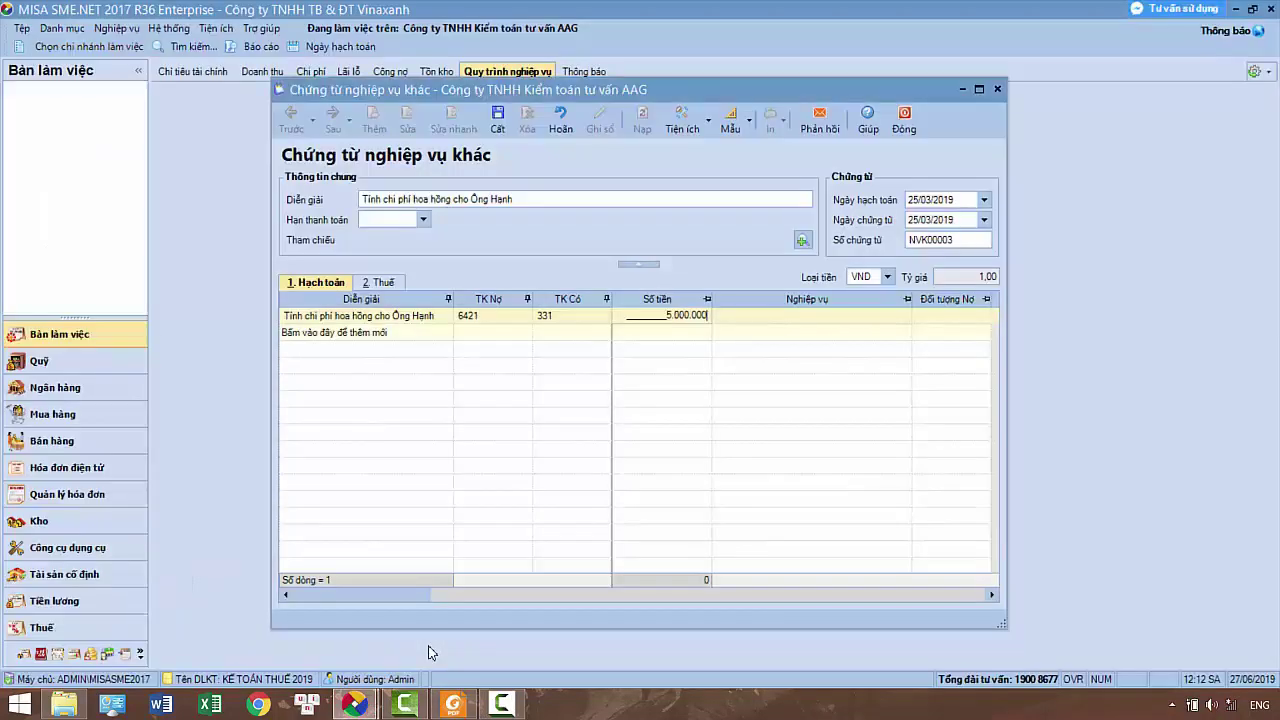
key("Tab")
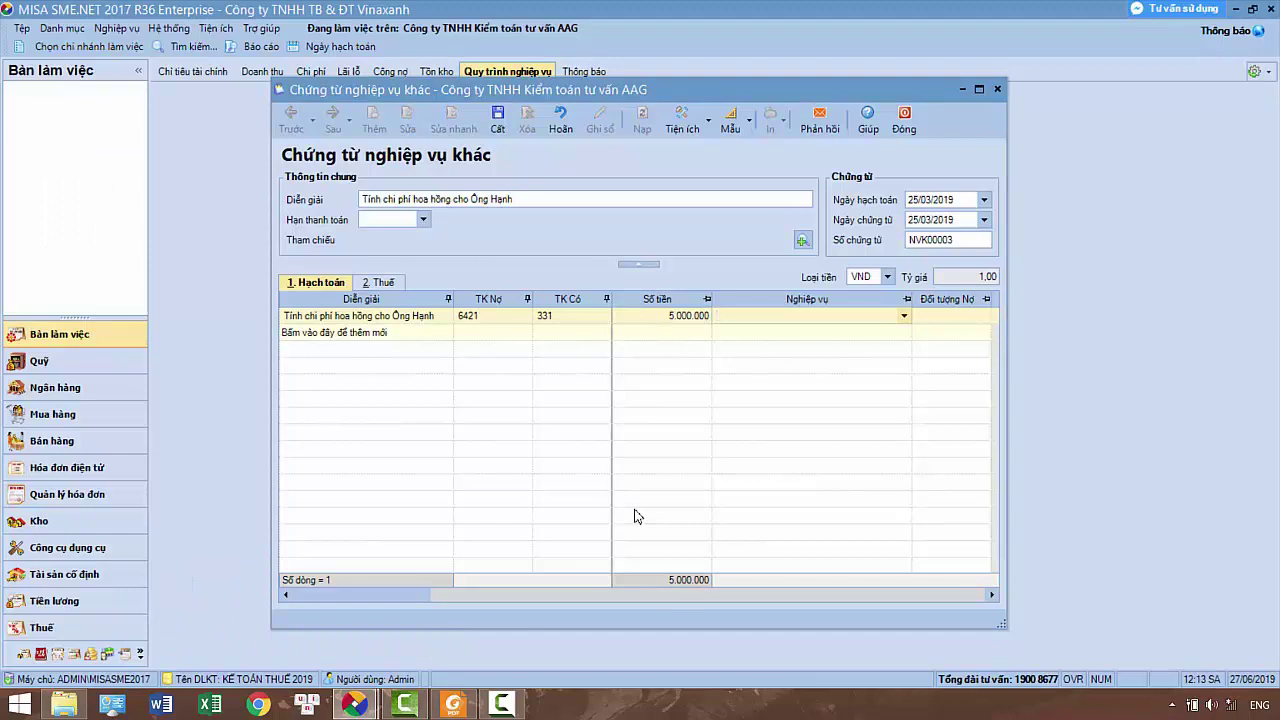
key("Tab")
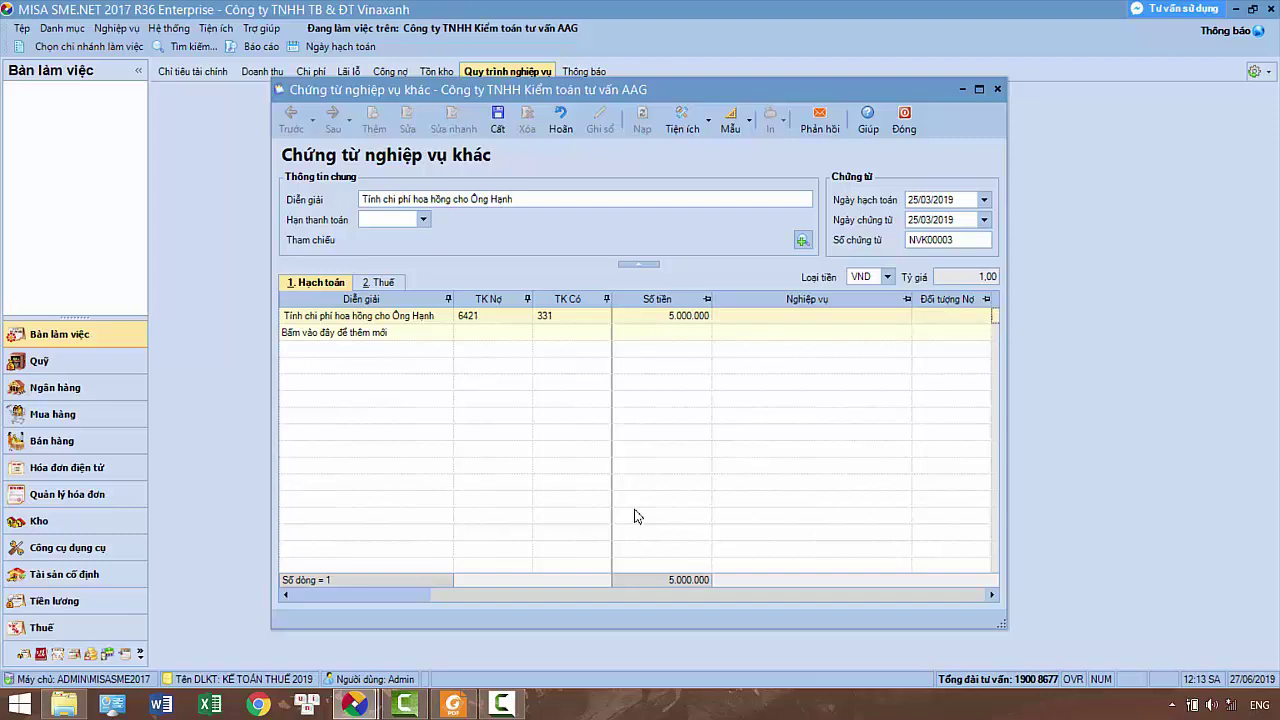
key("Tab")
key("Tab")
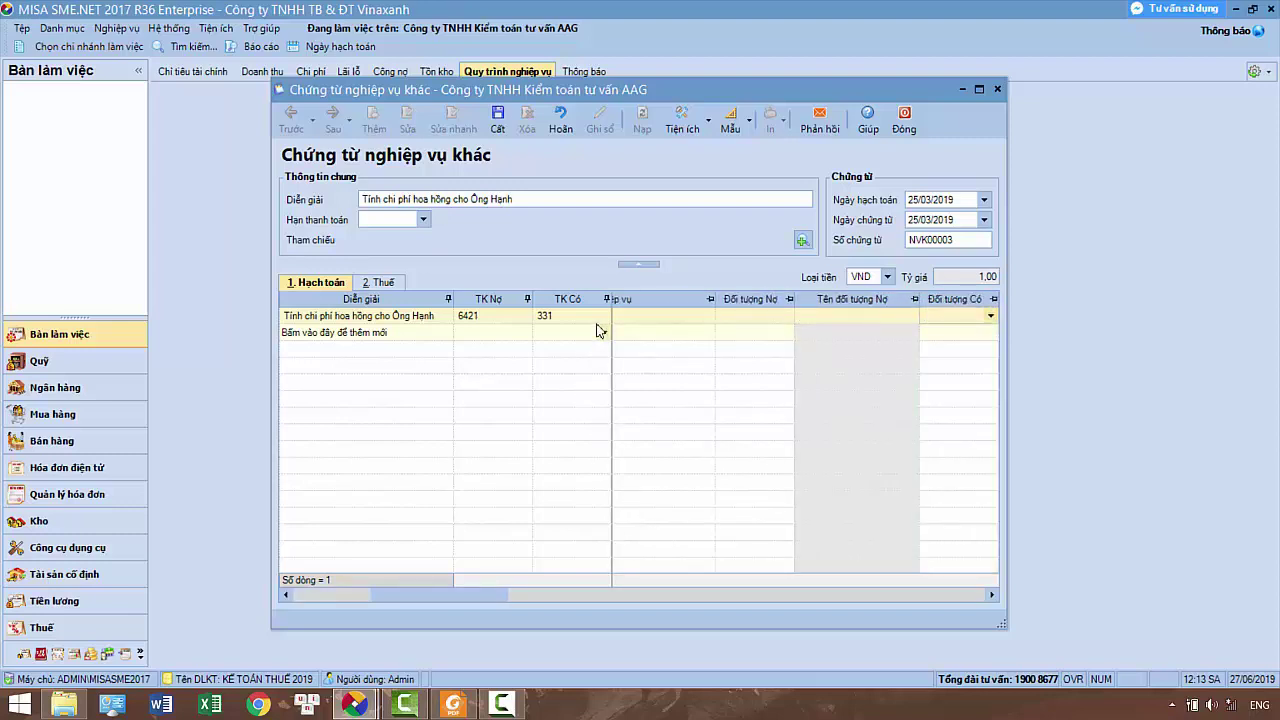
Add new supplier NCC00009 from the credit-party list and enter the recipient's full name
left_click(990, 315)
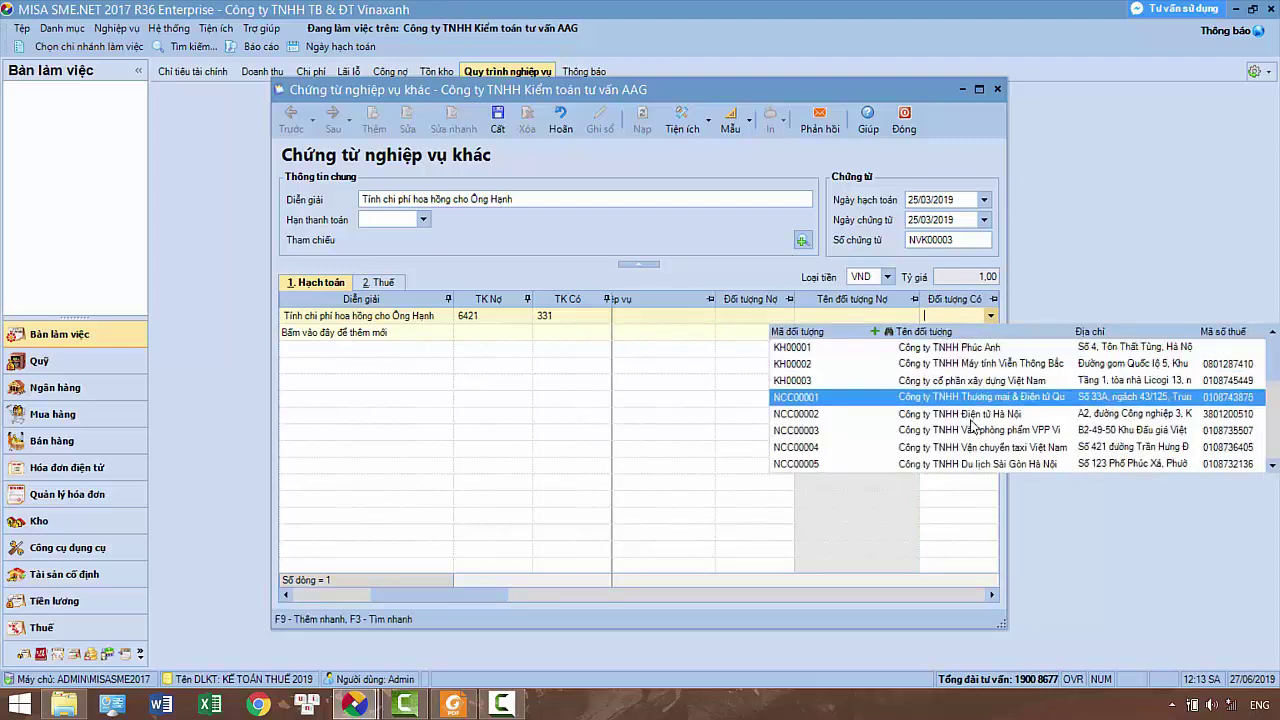
scroll(970, 420, "down", 5)
scroll(970, 428, "down", 1)
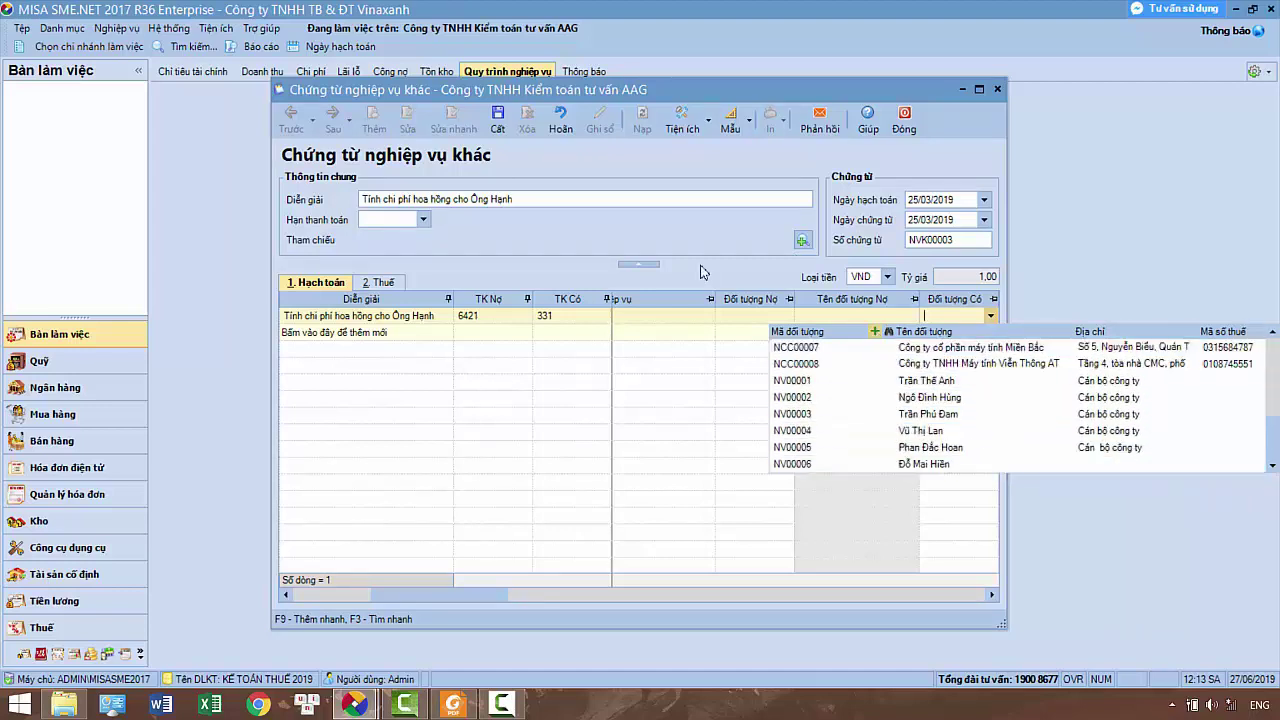
left_click(875, 331)
key("Tab")
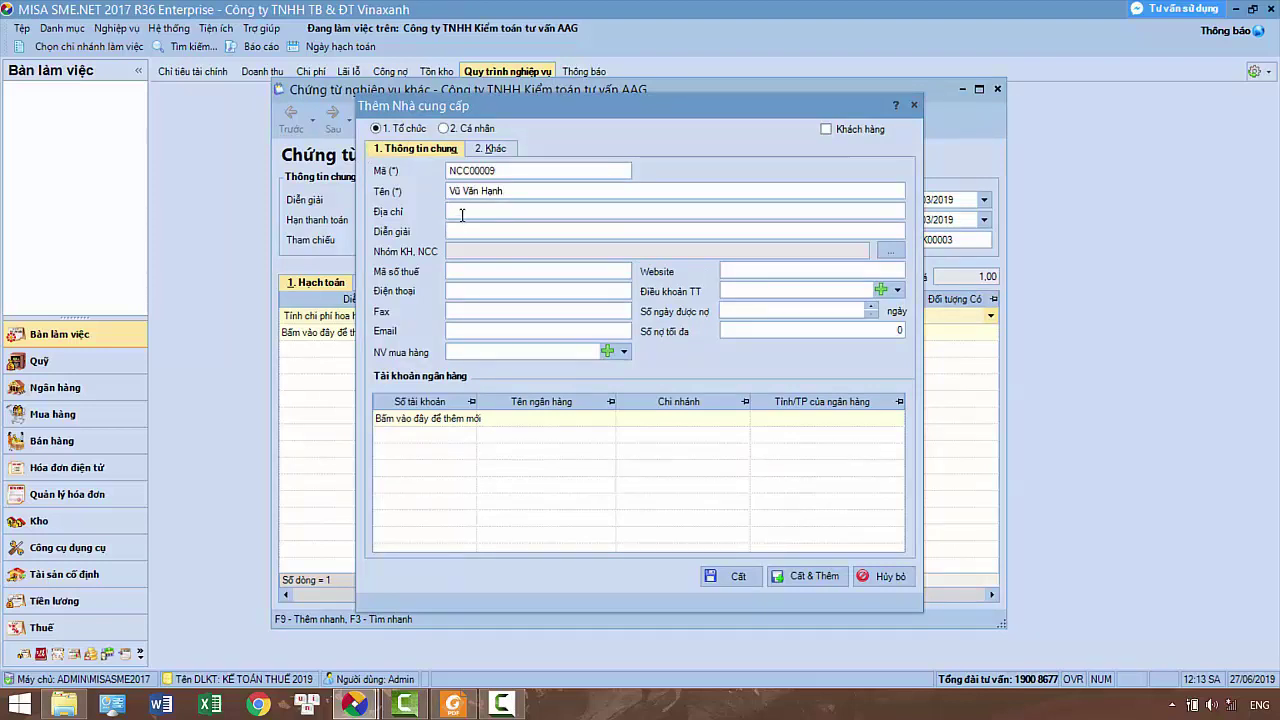
left_click(466, 706)
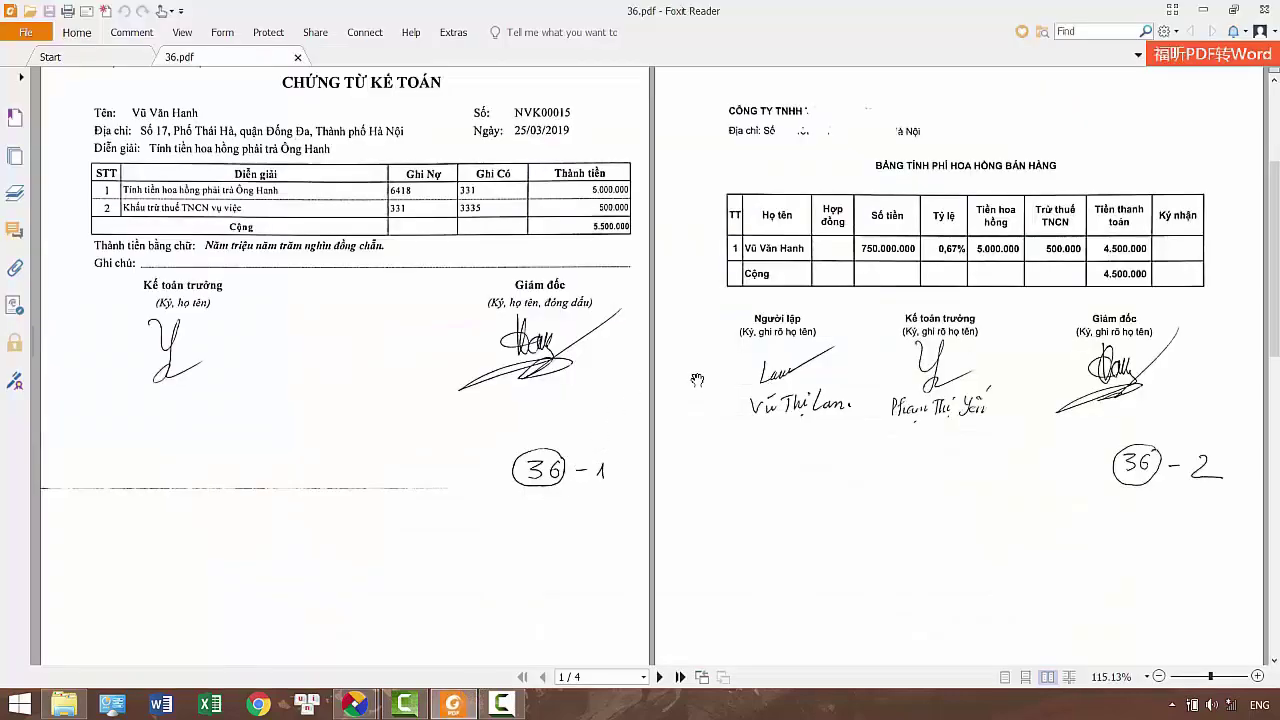
Find the recipient's address in the contract on page 3 of 36.pdf
scroll(707, 390, "down", 5)
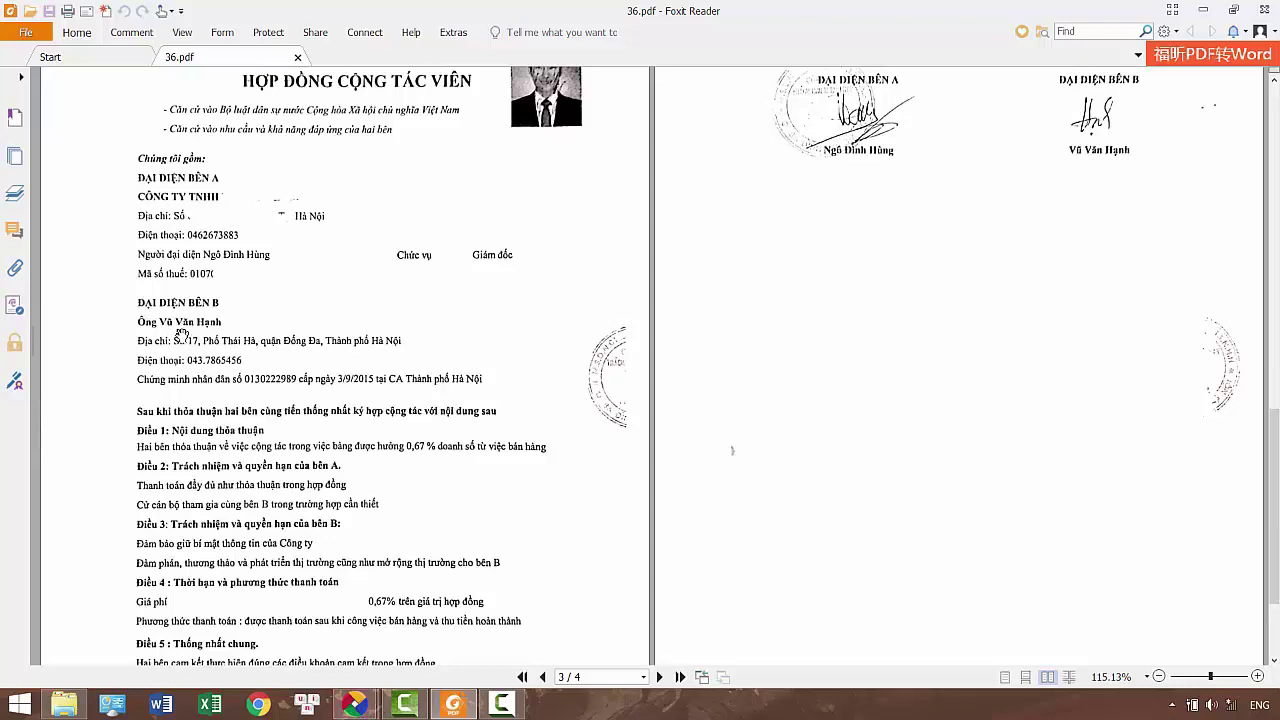
mouse_move(368, 708)
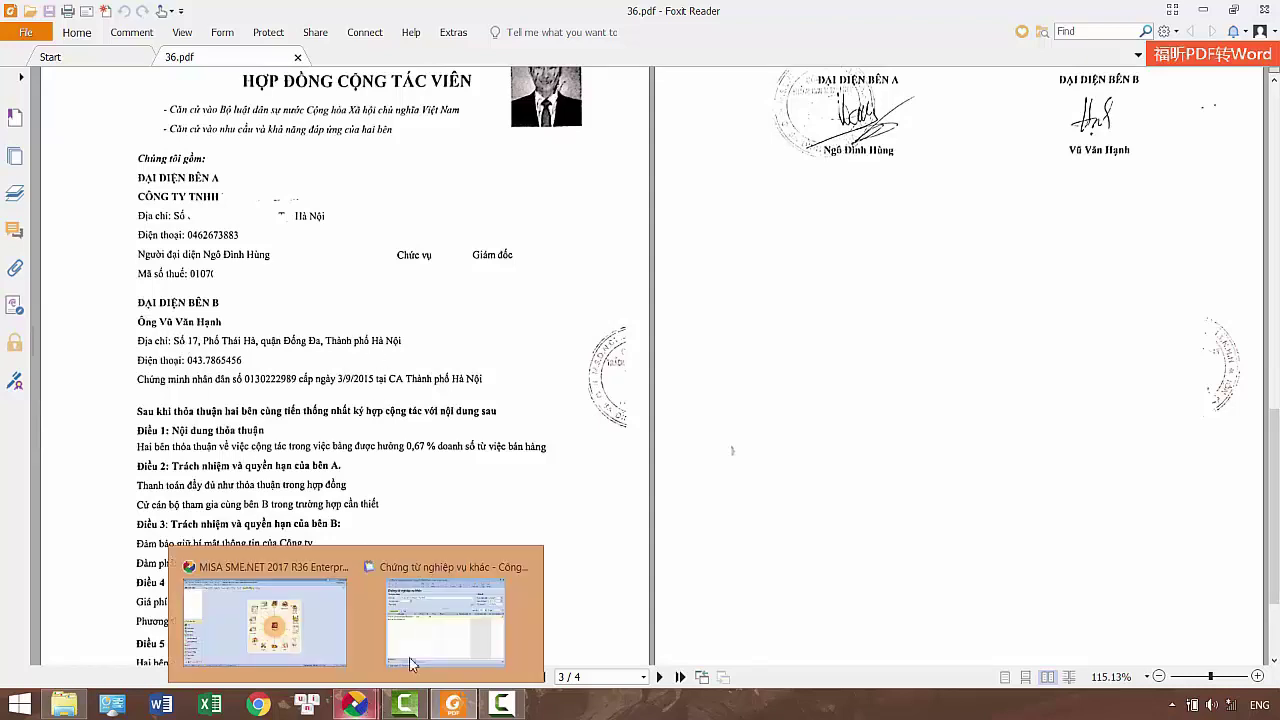
left_click(455, 620)
Enter the recipient's address, save supplier NCC00009, and set it as the first line's credit party
left_click(477, 211)
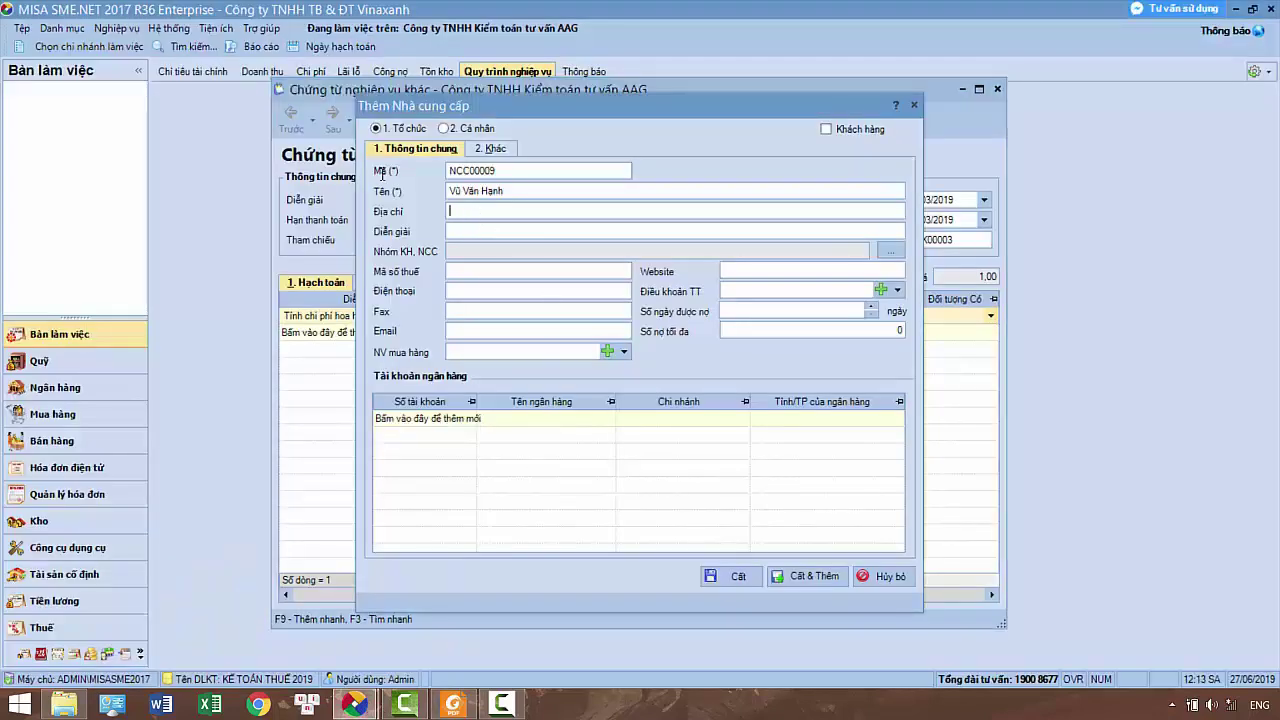
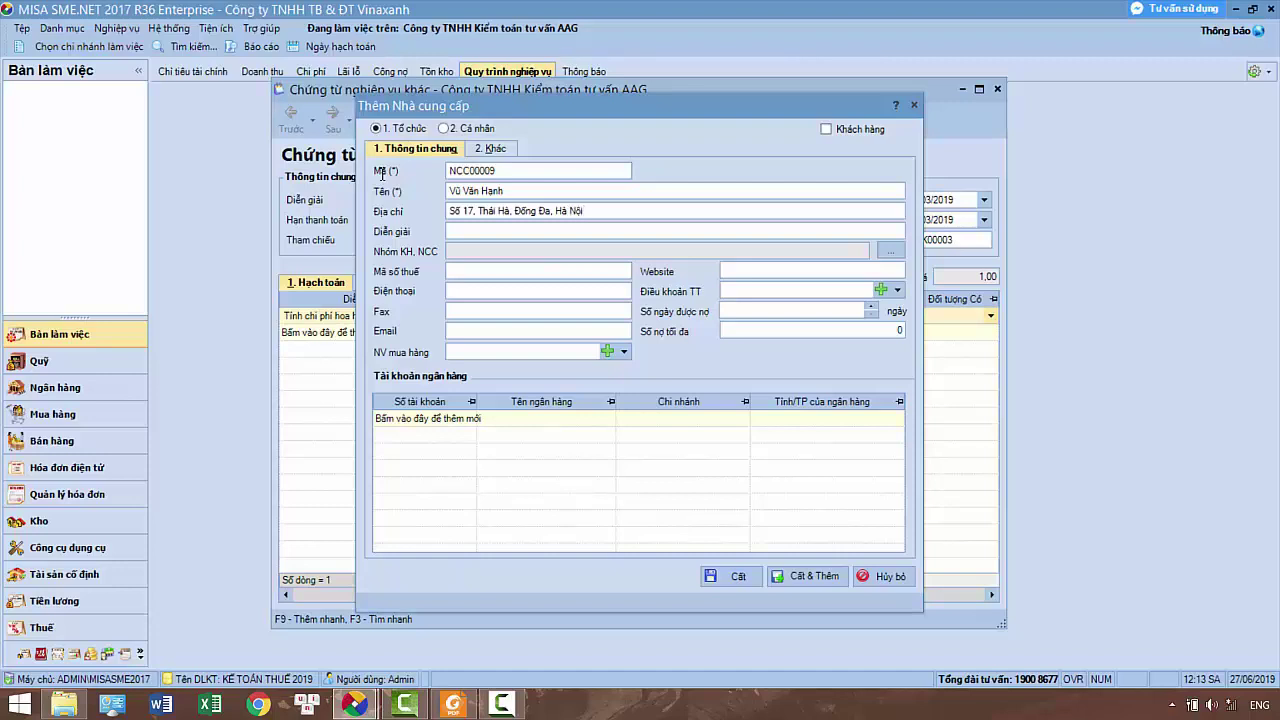
left_click(733, 576)
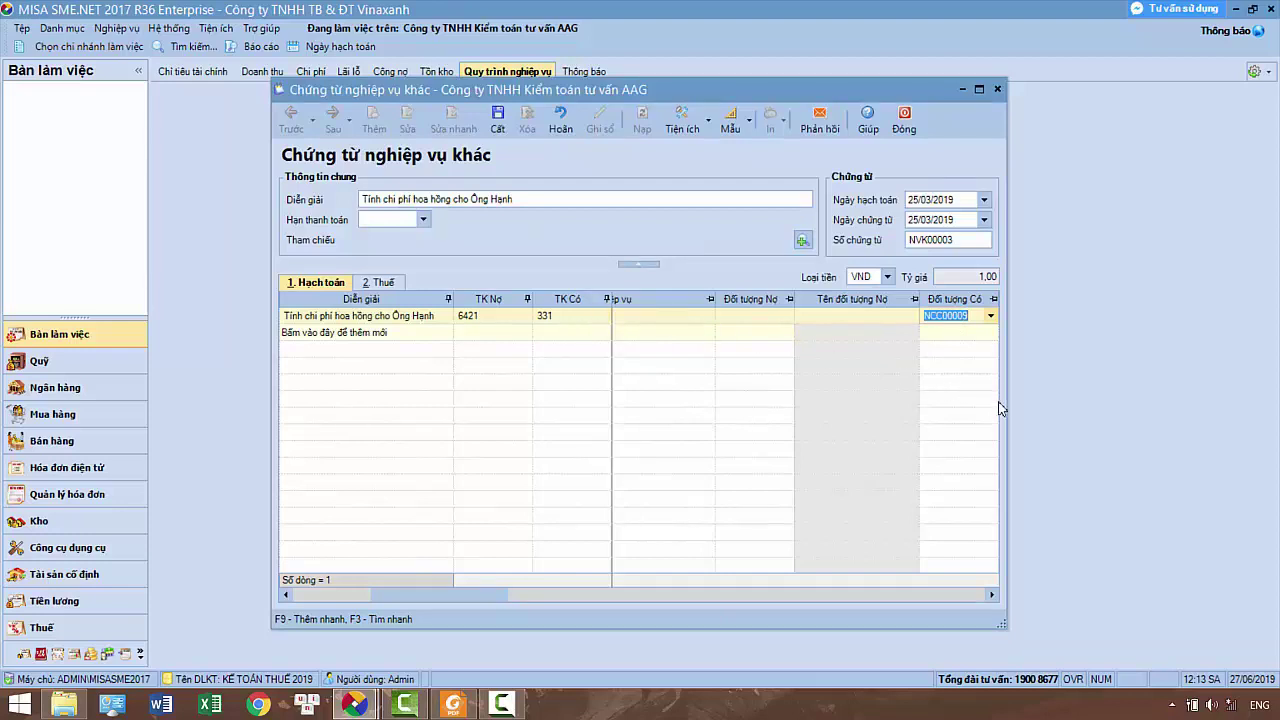
key("Tab")
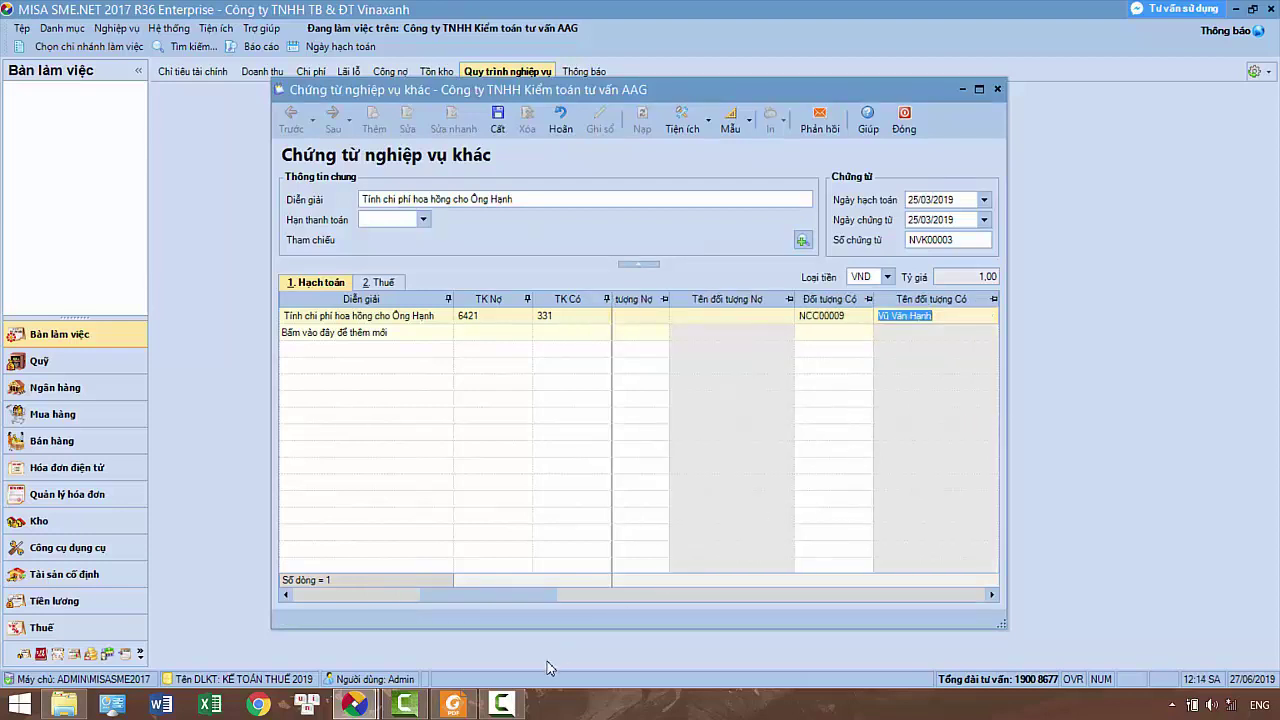
left_click(453, 705)
scroll(976, 326, "up", 5)
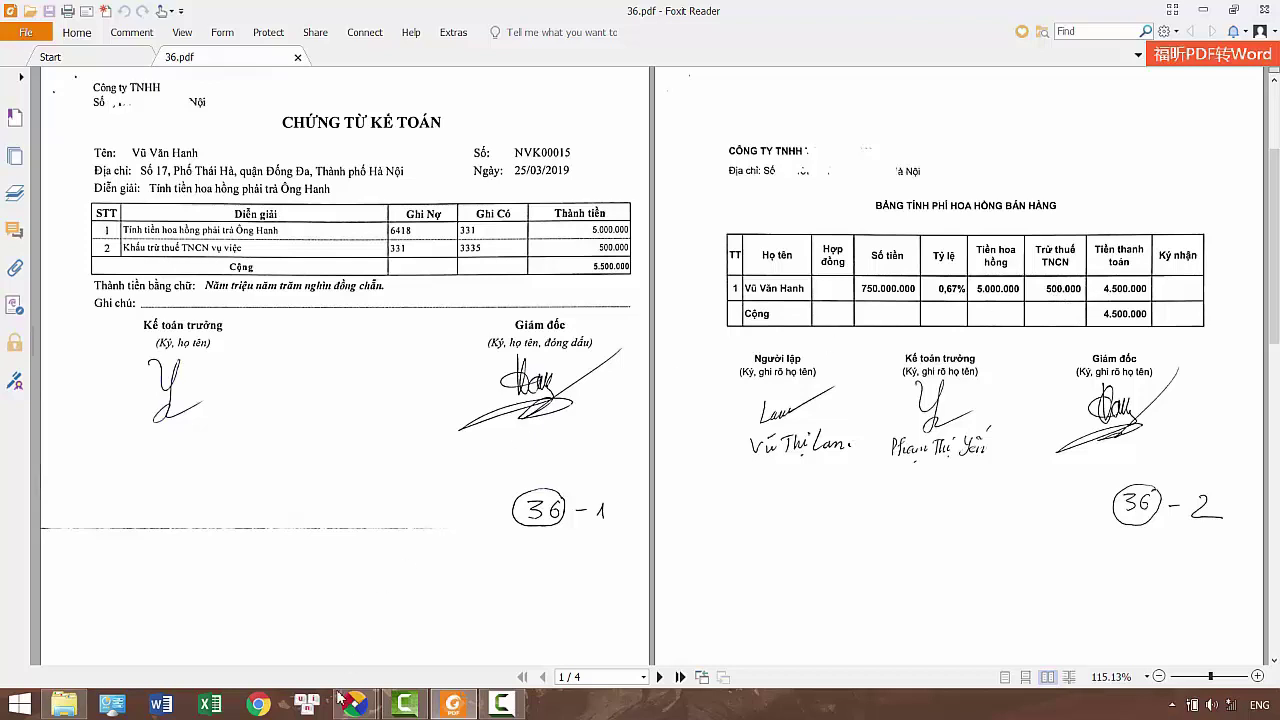
Add a second voucher line described 'Khau tru thuế TNCN'
mouse_move(368, 704)
left_click(437, 628)
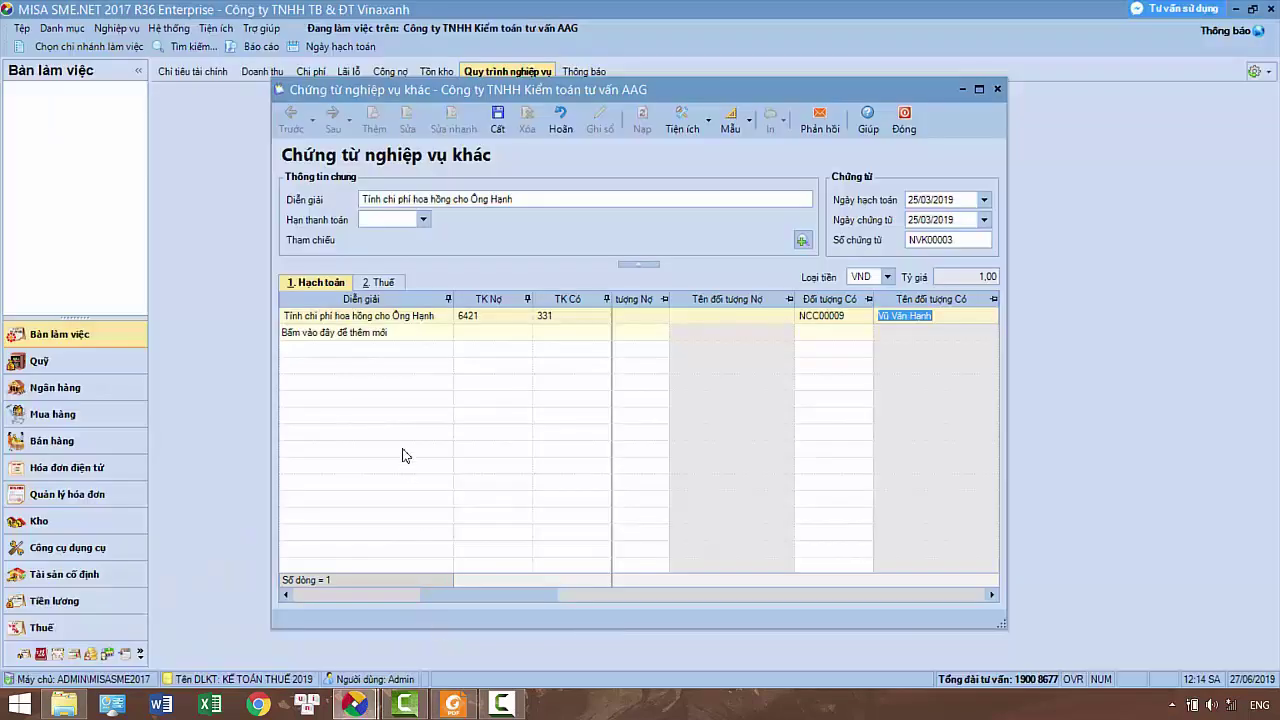
left_click(351, 335)
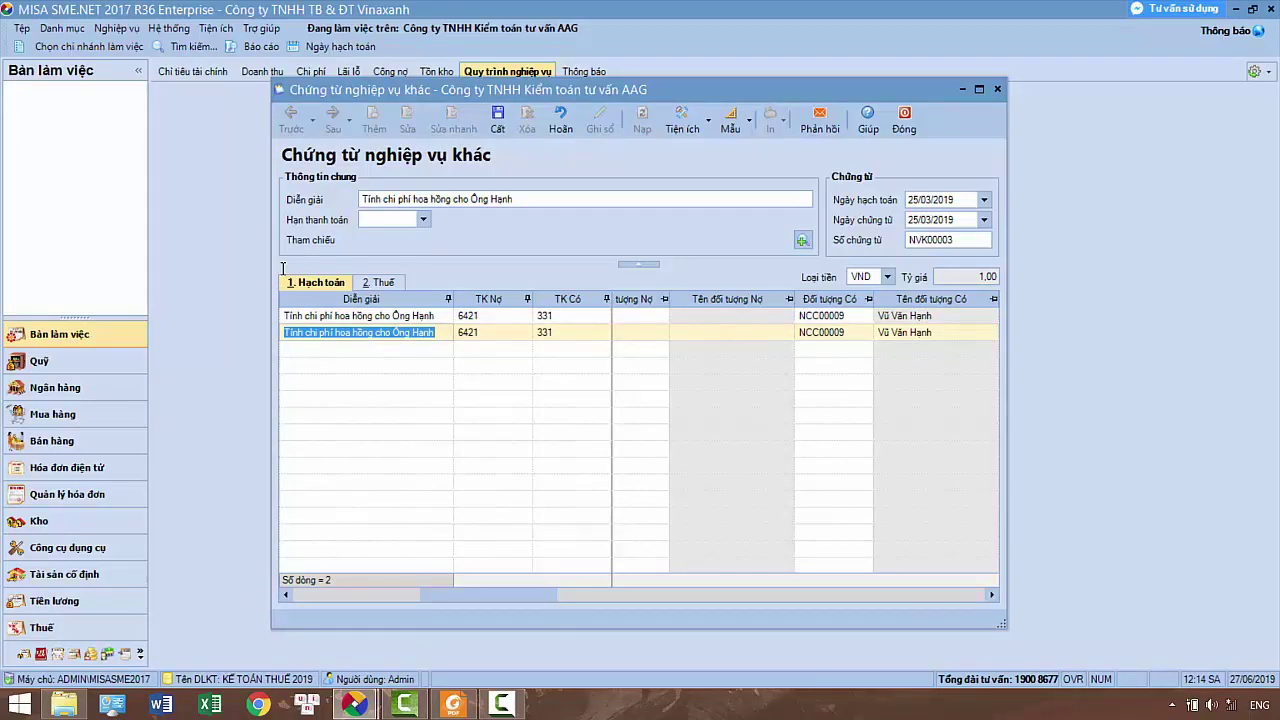
type("Khau tru thuế TNCN")
key("Tab")
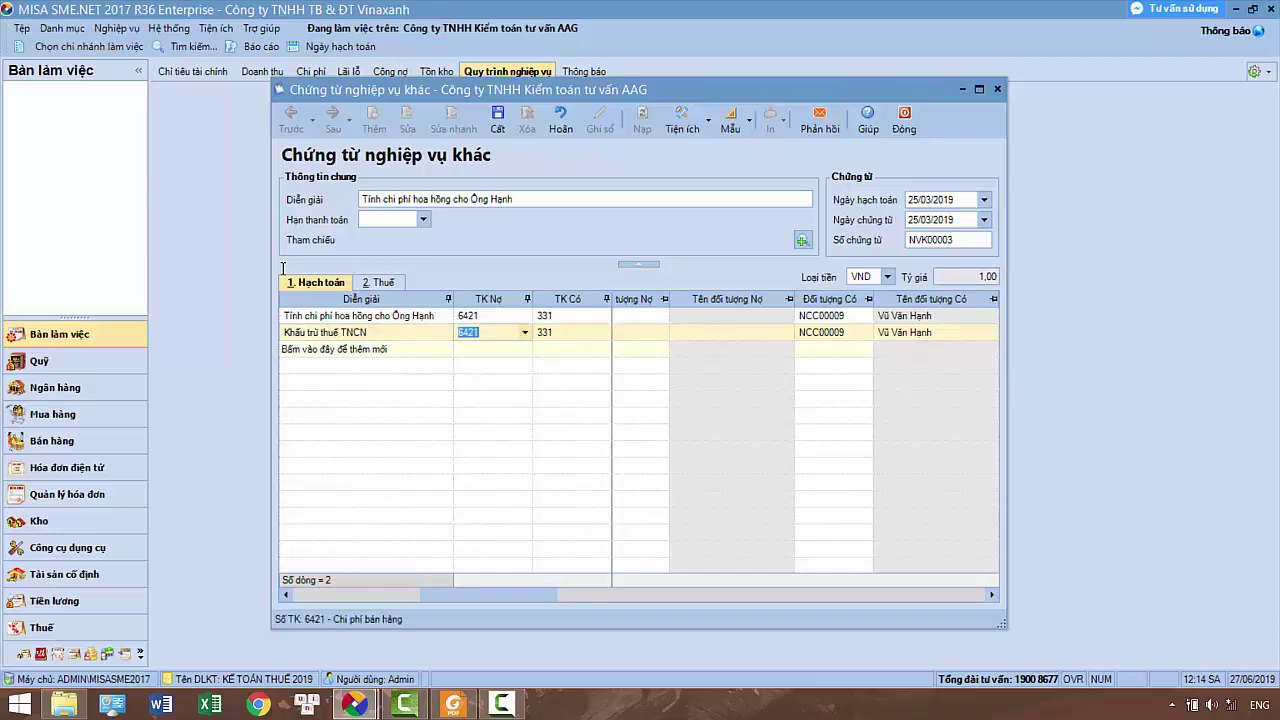
Post the second line 500.000 from debit 331 to credit 3335
type("331")
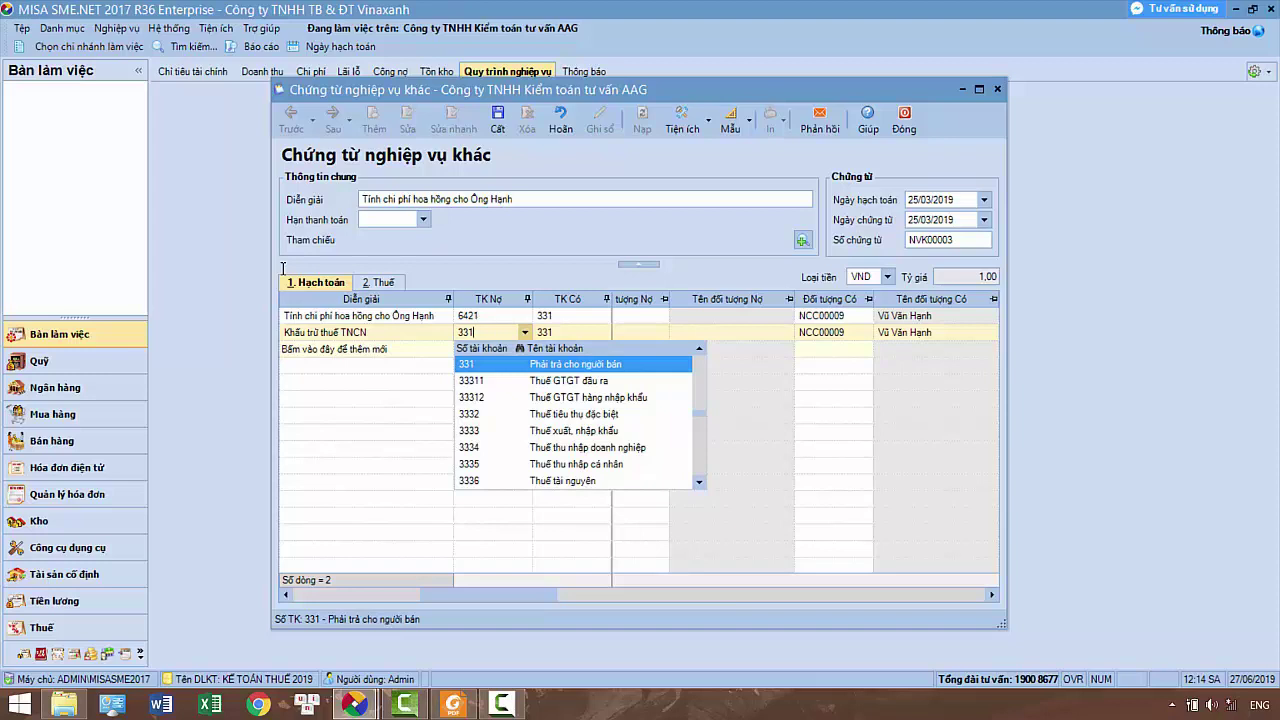
key("Return")
key("Tab")
type("3335")
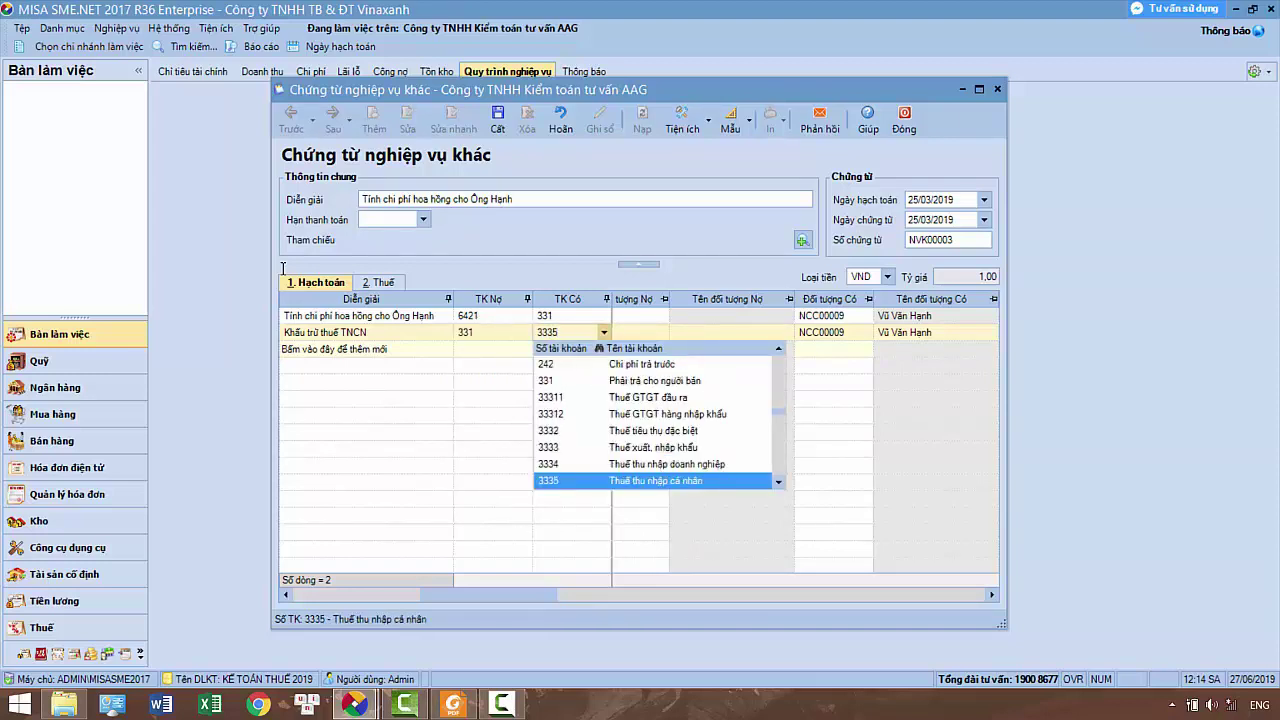
key("Return")
key("Tab")
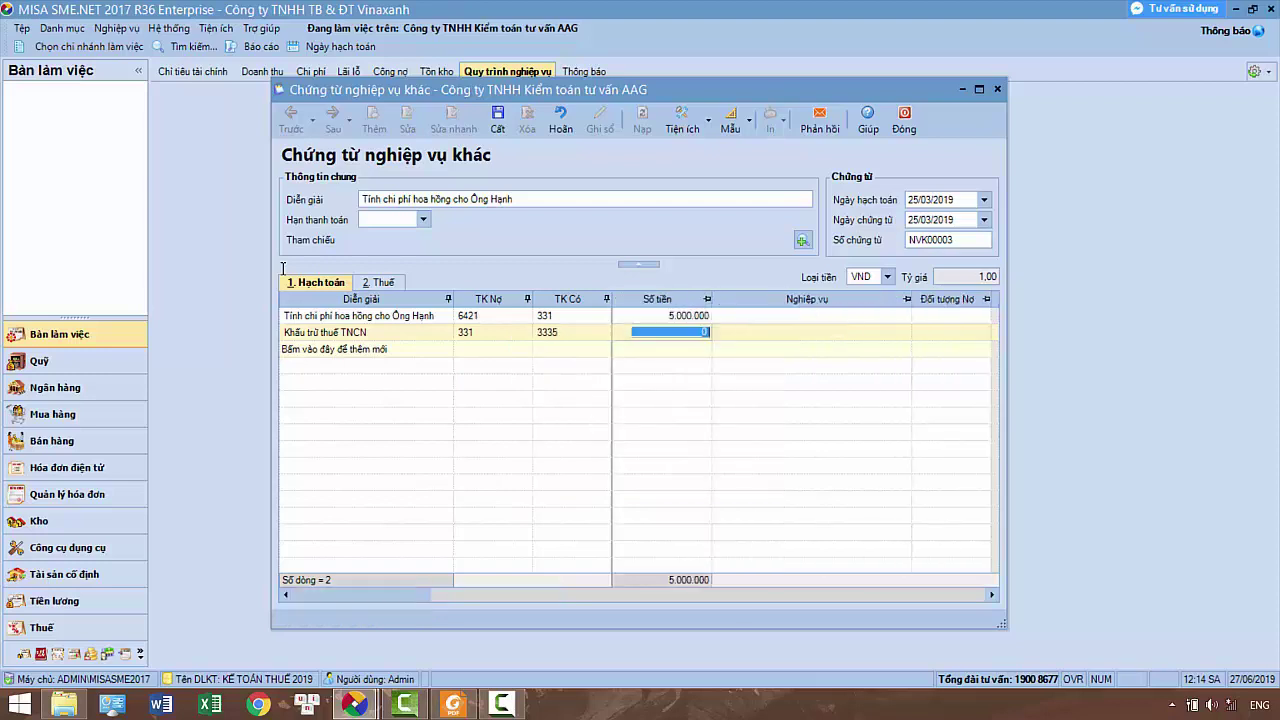
type("5000000")
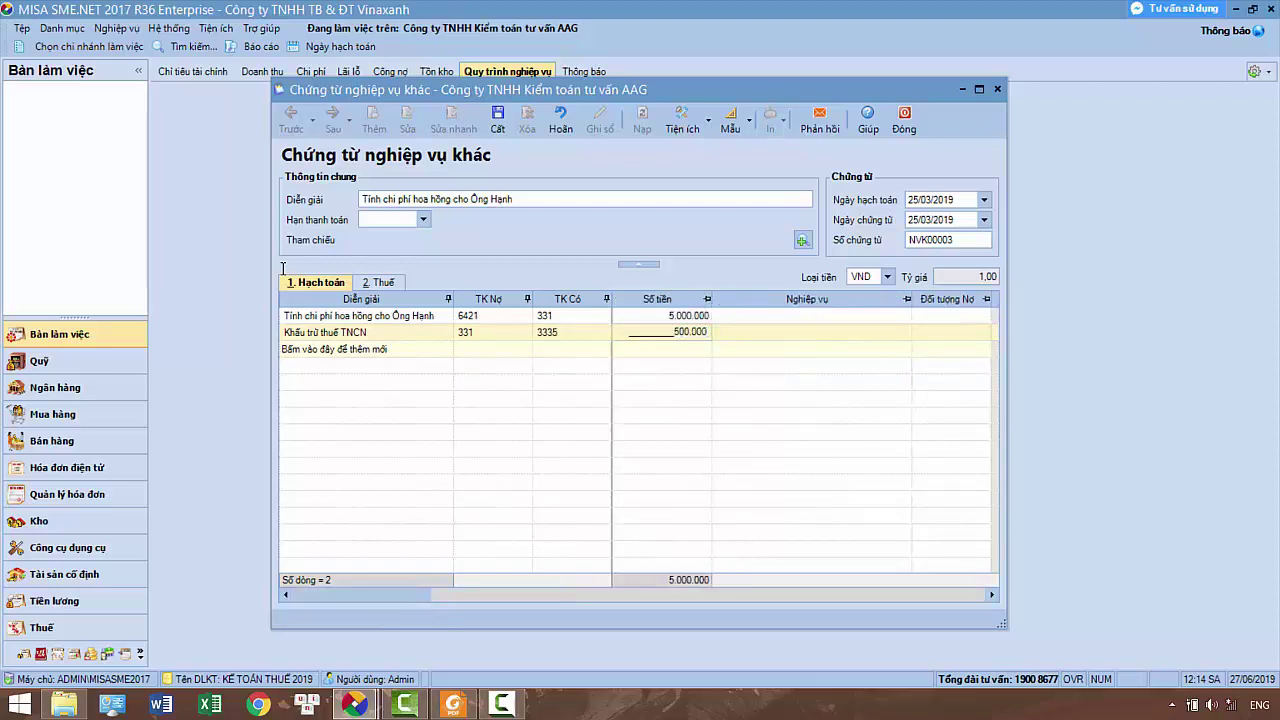
key("Tab")
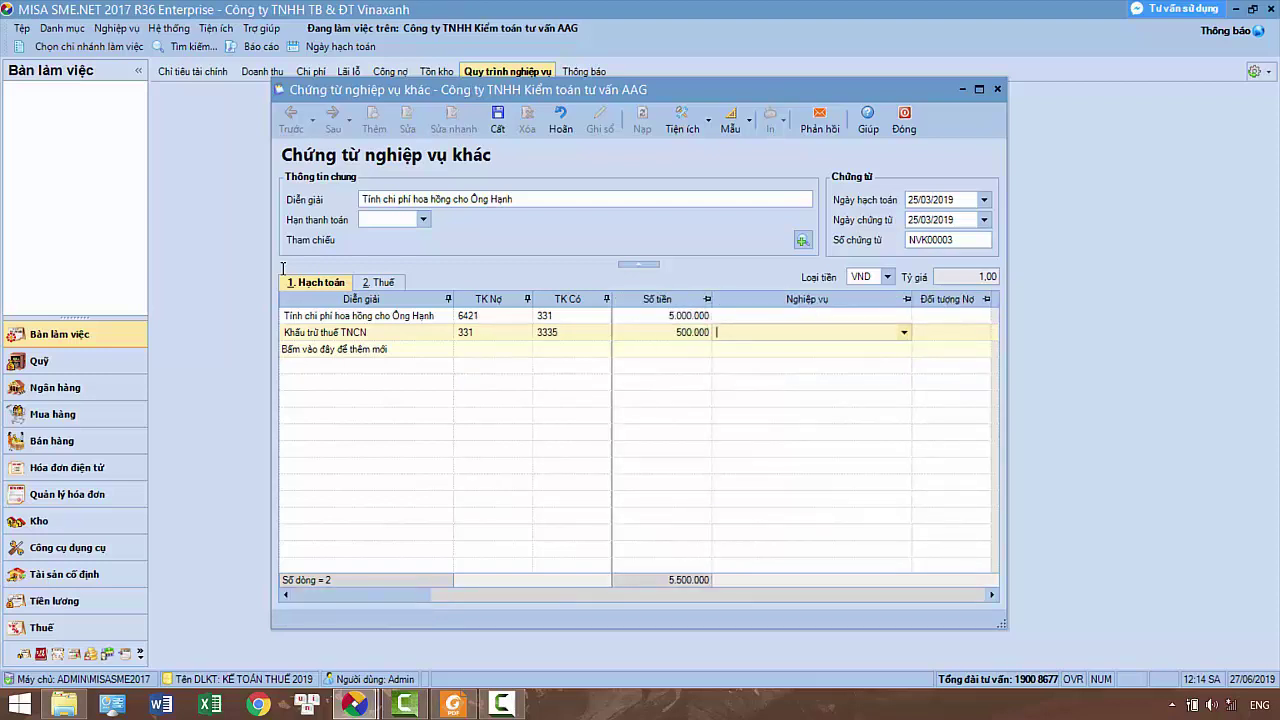
key("Tab")
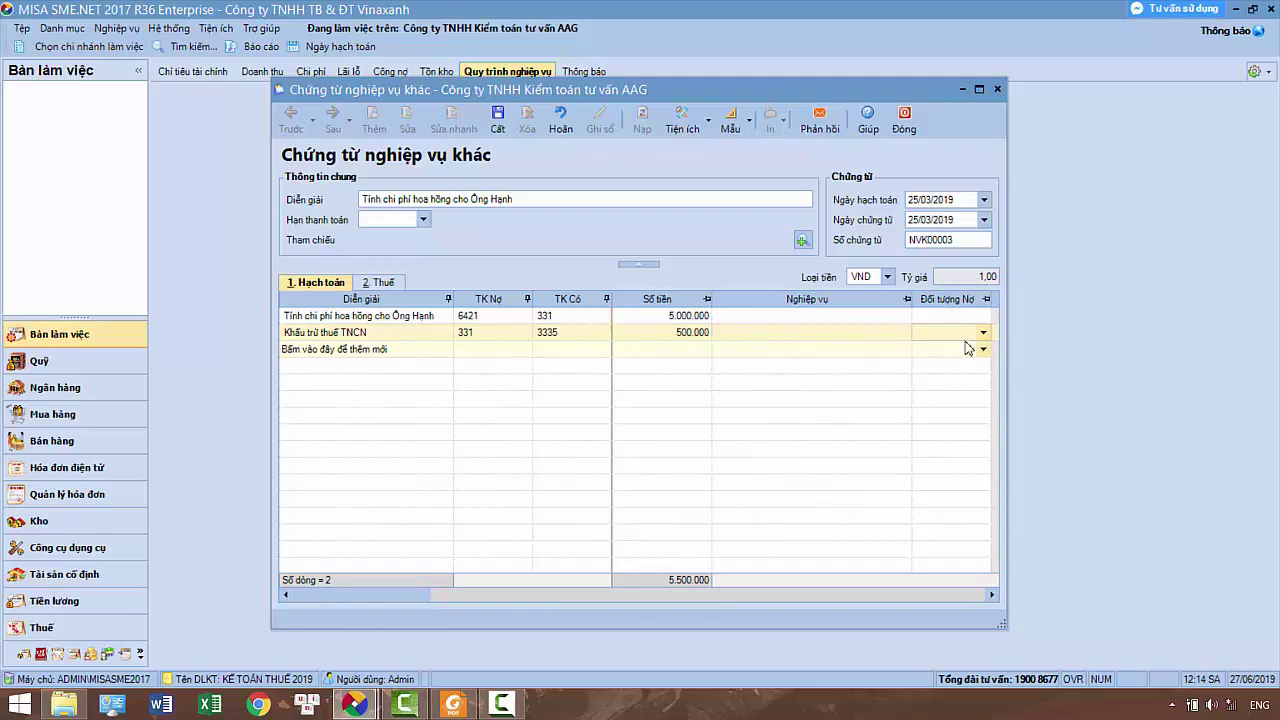
Set NCC00009 as the withholding line's debit party and clear its copied credit party
left_click(983, 332)
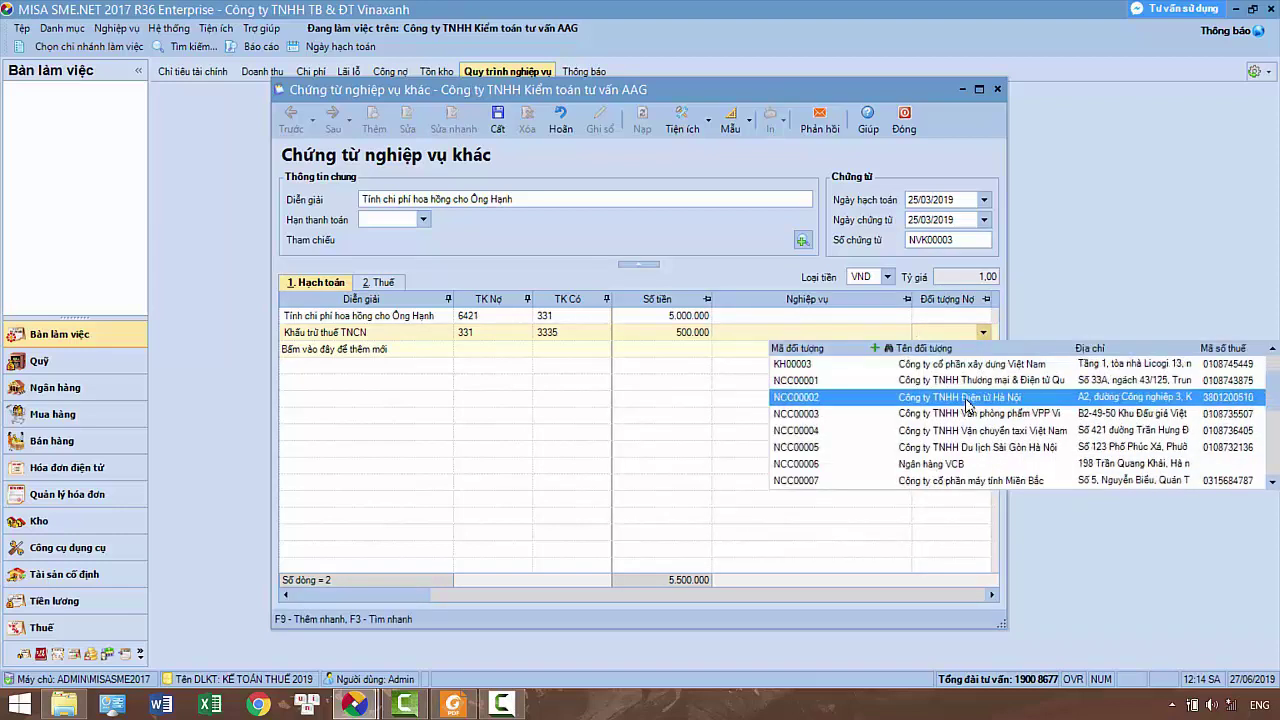
scroll(967, 404, "down", 2)
left_click(955, 465)
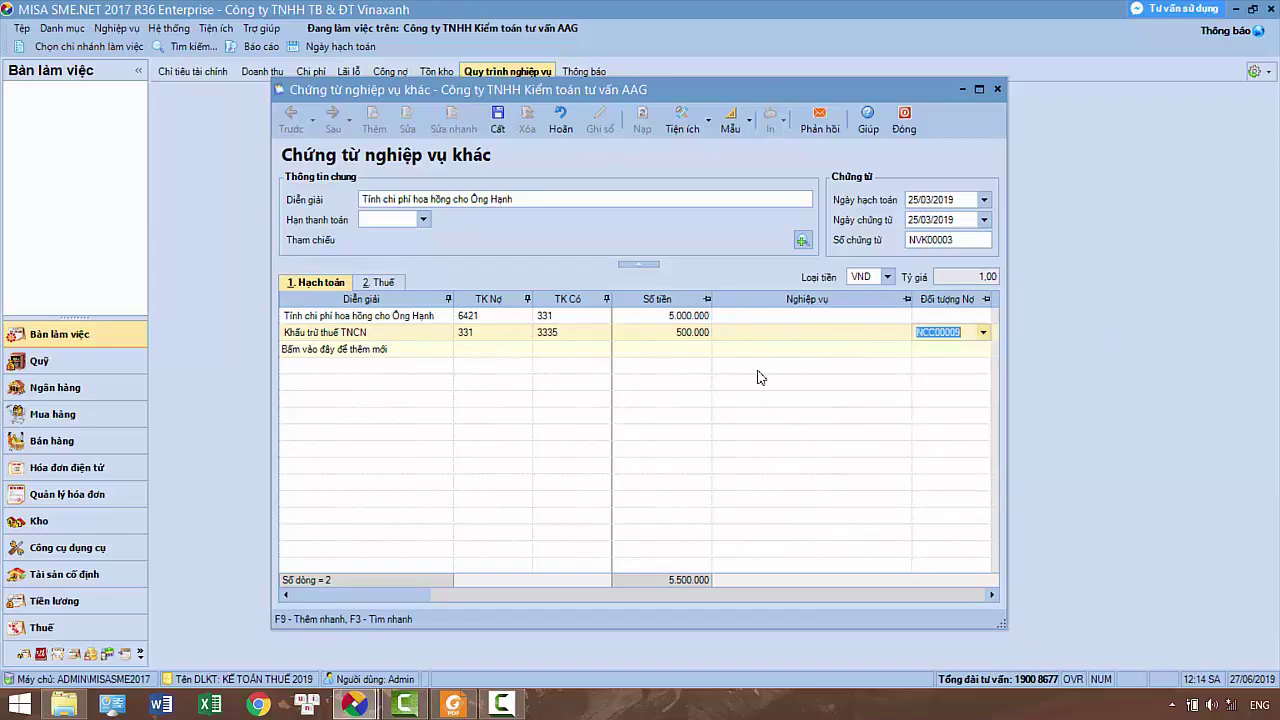
key("Tab")
key("Tab")
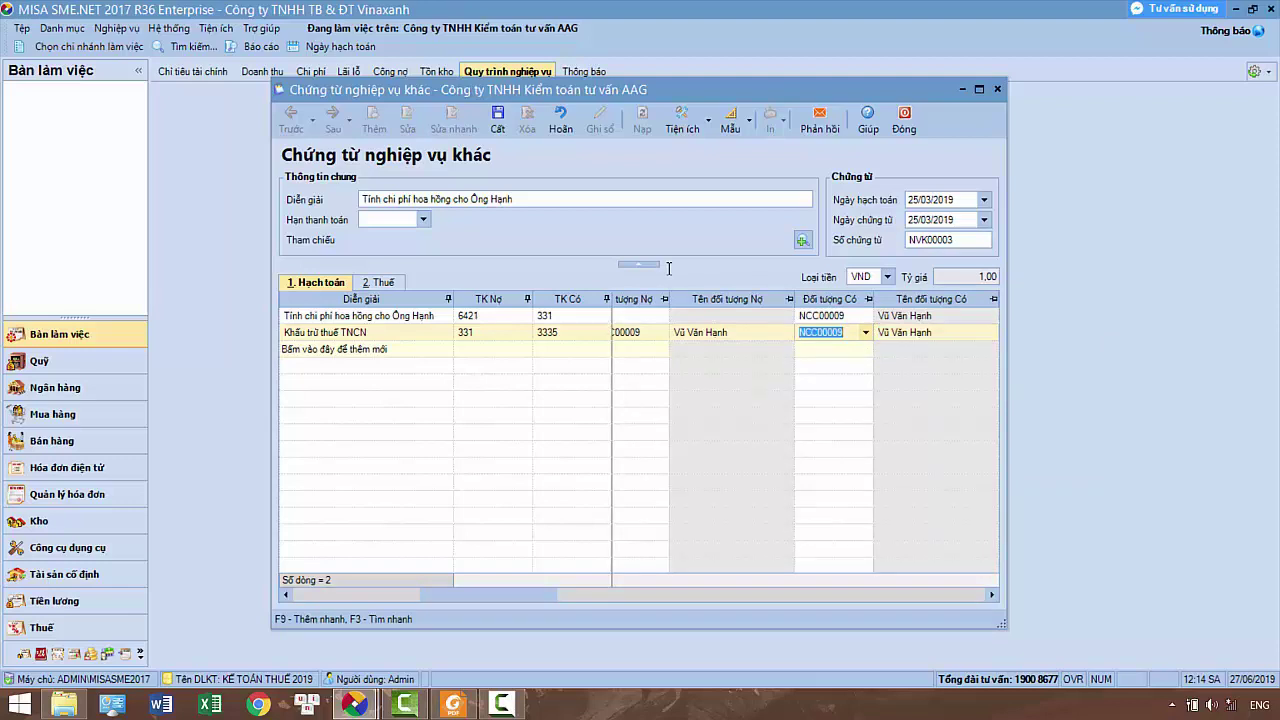
key("BackSpace")
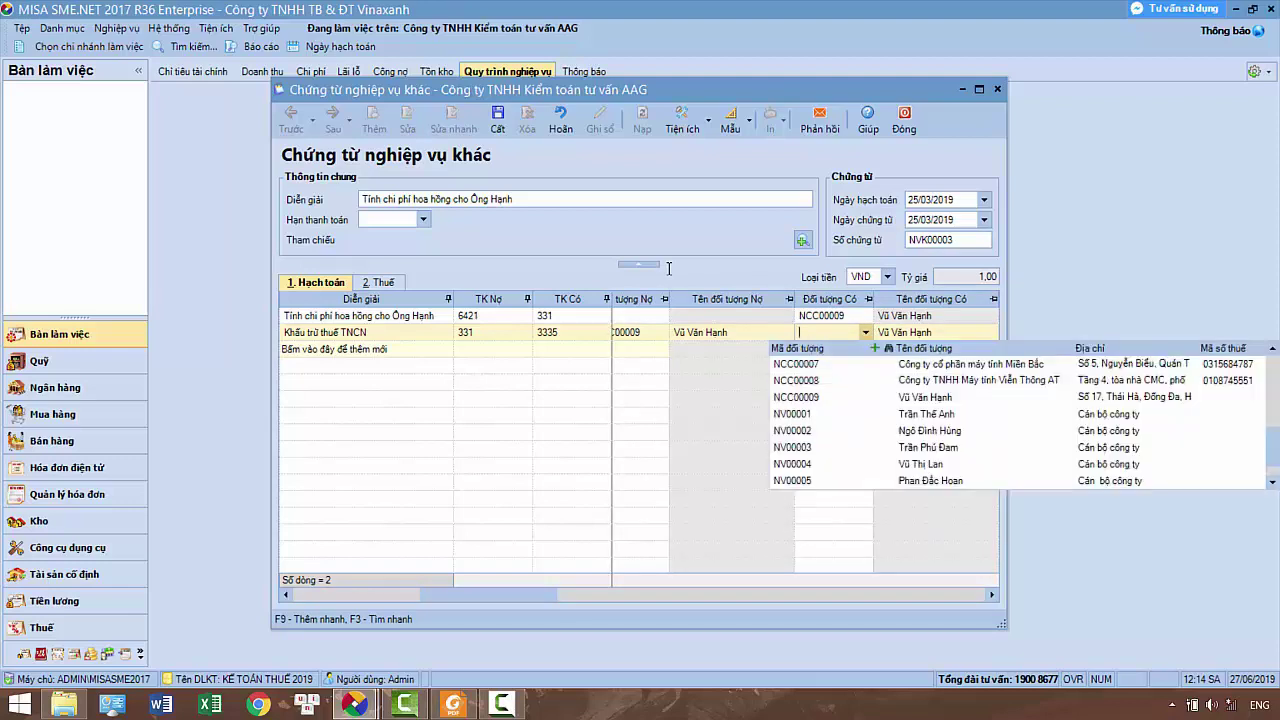
left_click(728, 274)
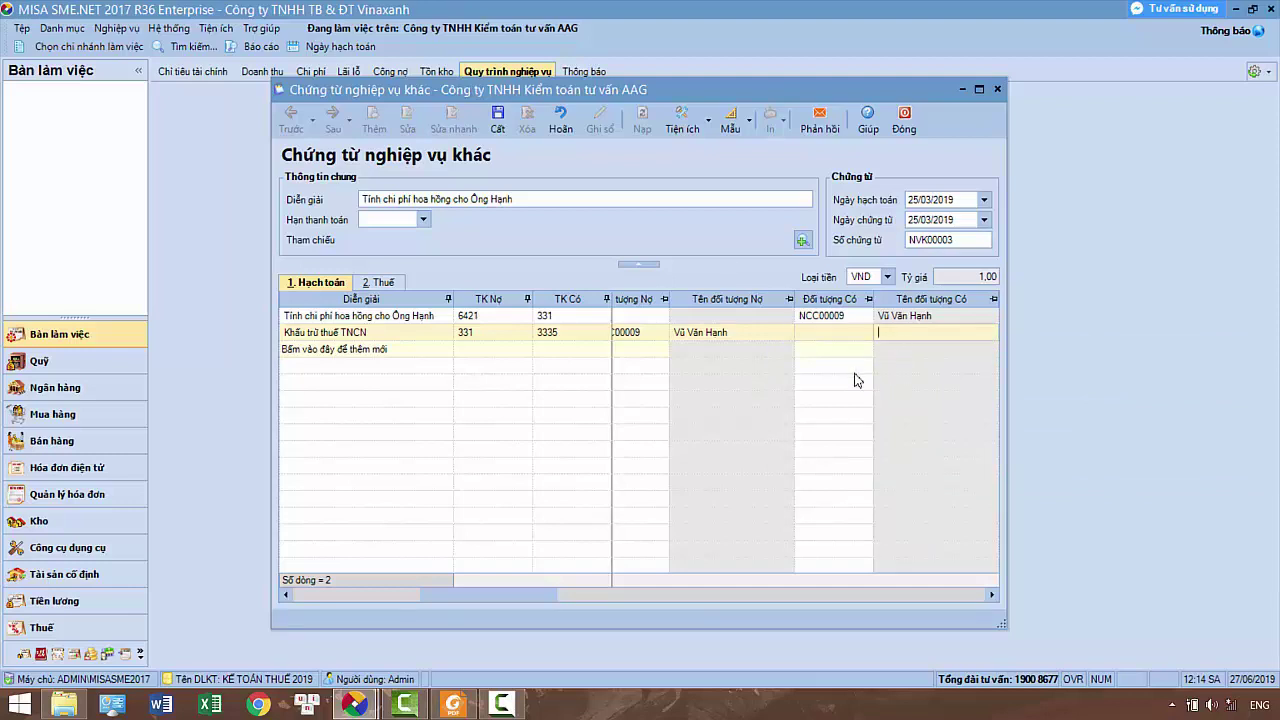
Save voucher NVK00003 and preview its Chứng từ kế toán printout totalling 5.500.000
left_click(497, 118)
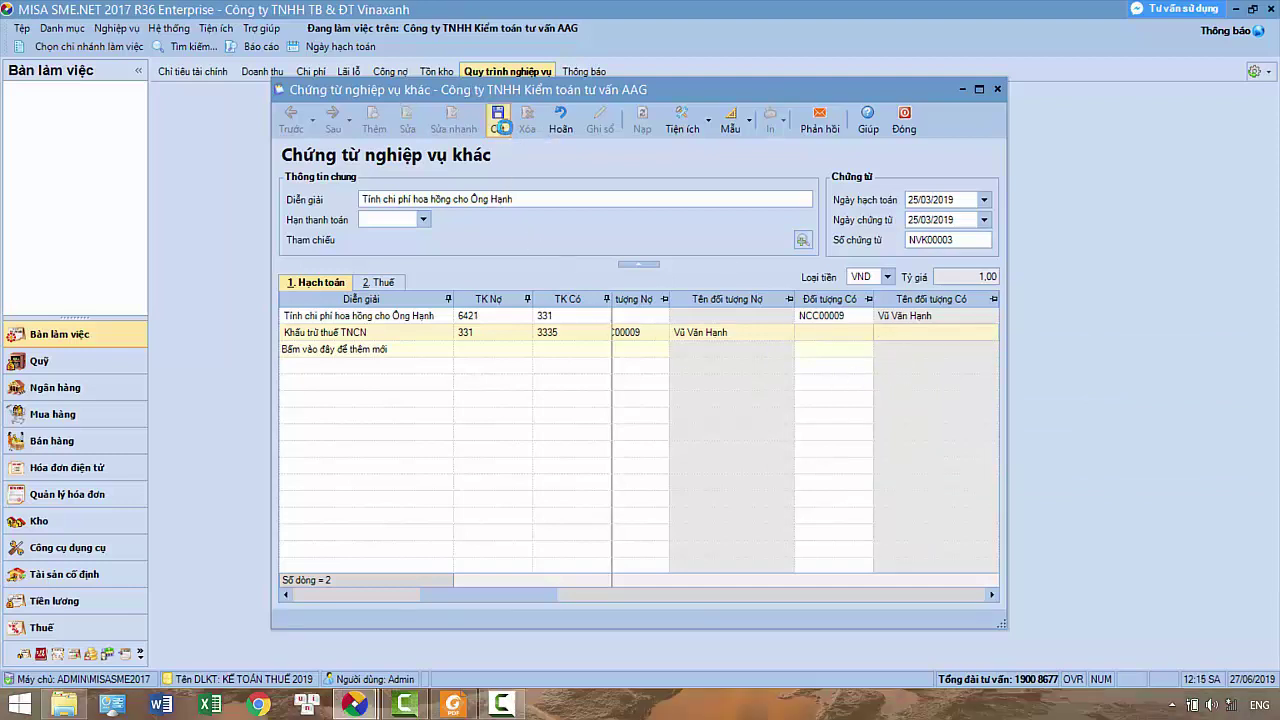
left_click(788, 128)
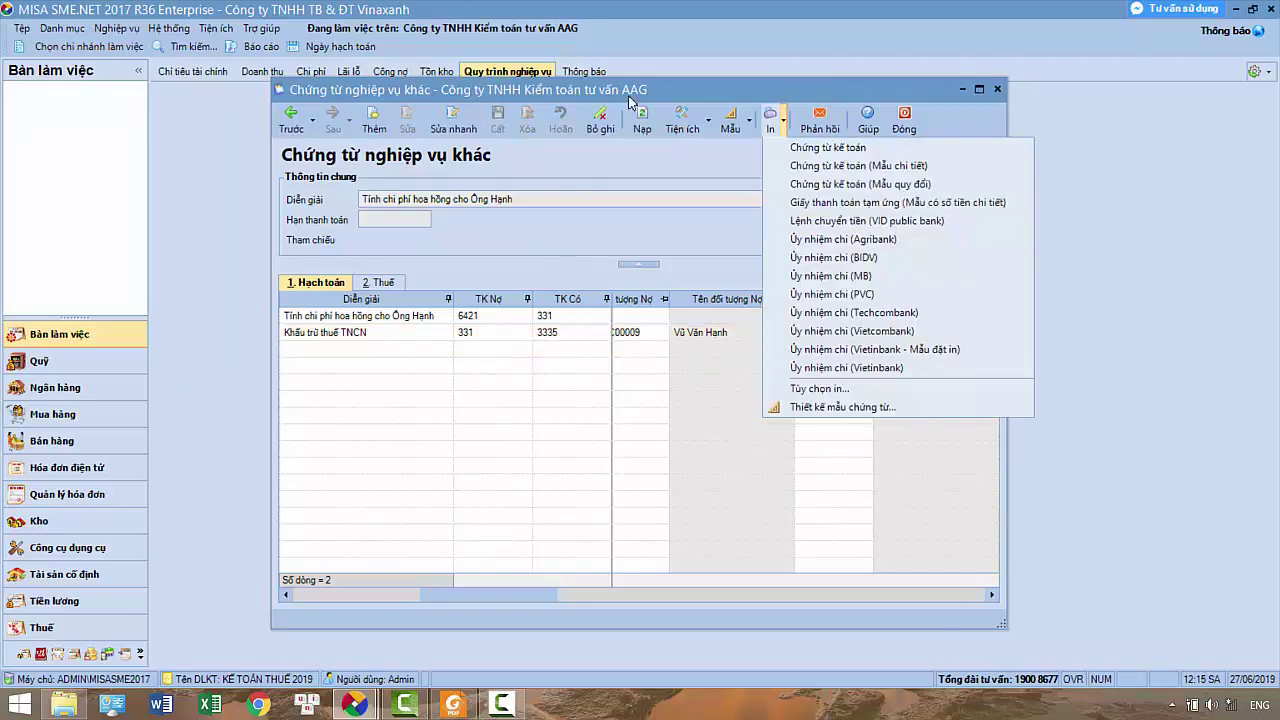
left_click(808, 150)
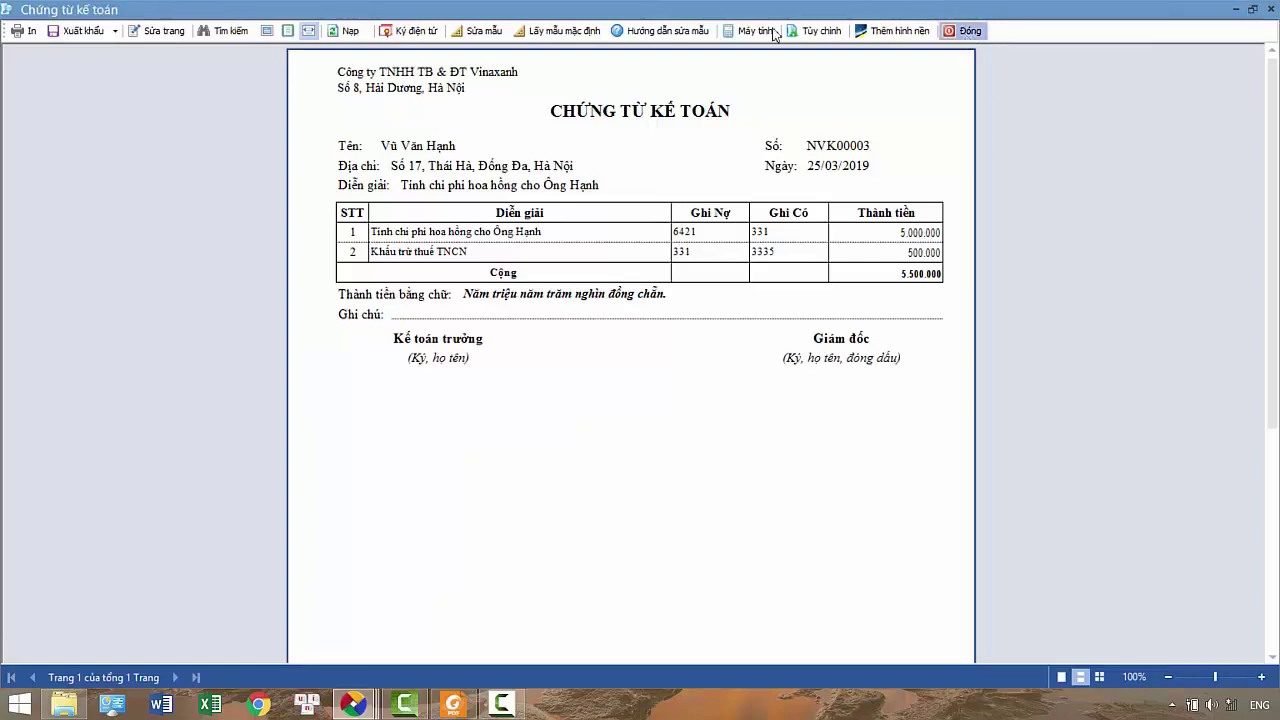
left_click(963, 30)
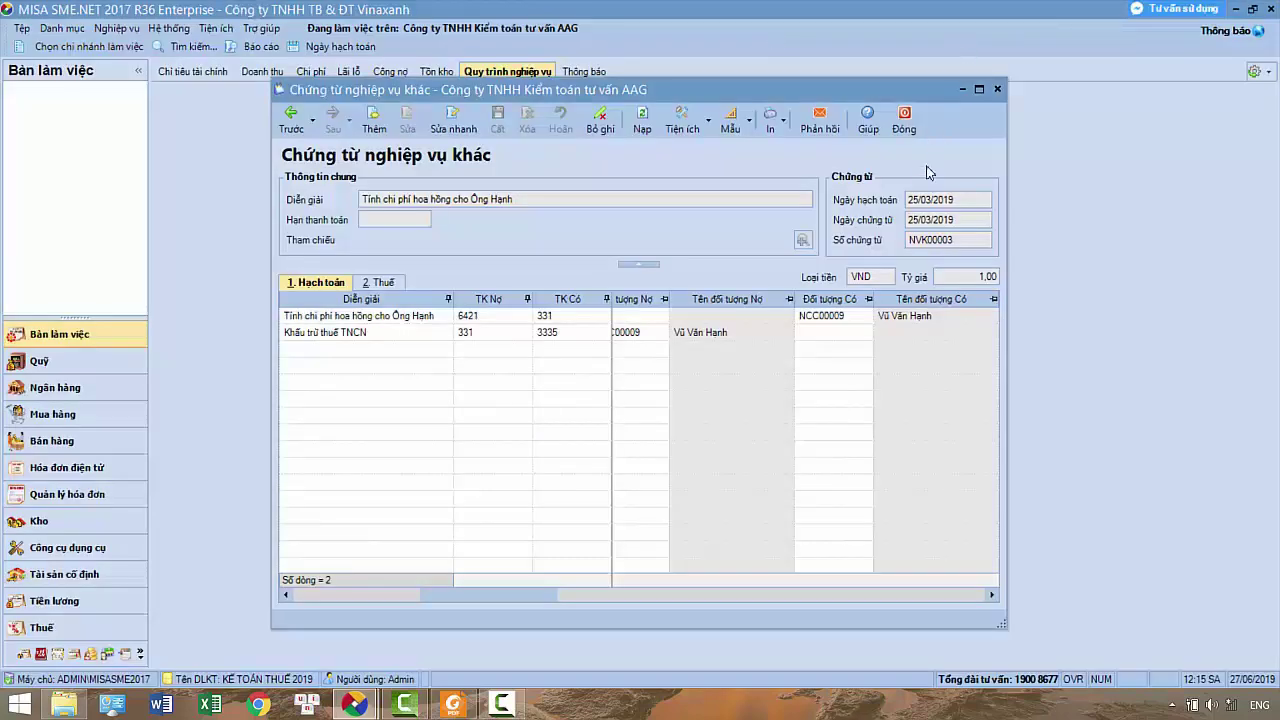
Close the voucher and open the Mua hàng report Tổng hợp công nợ phải trả for account 331
left_click(905, 125)
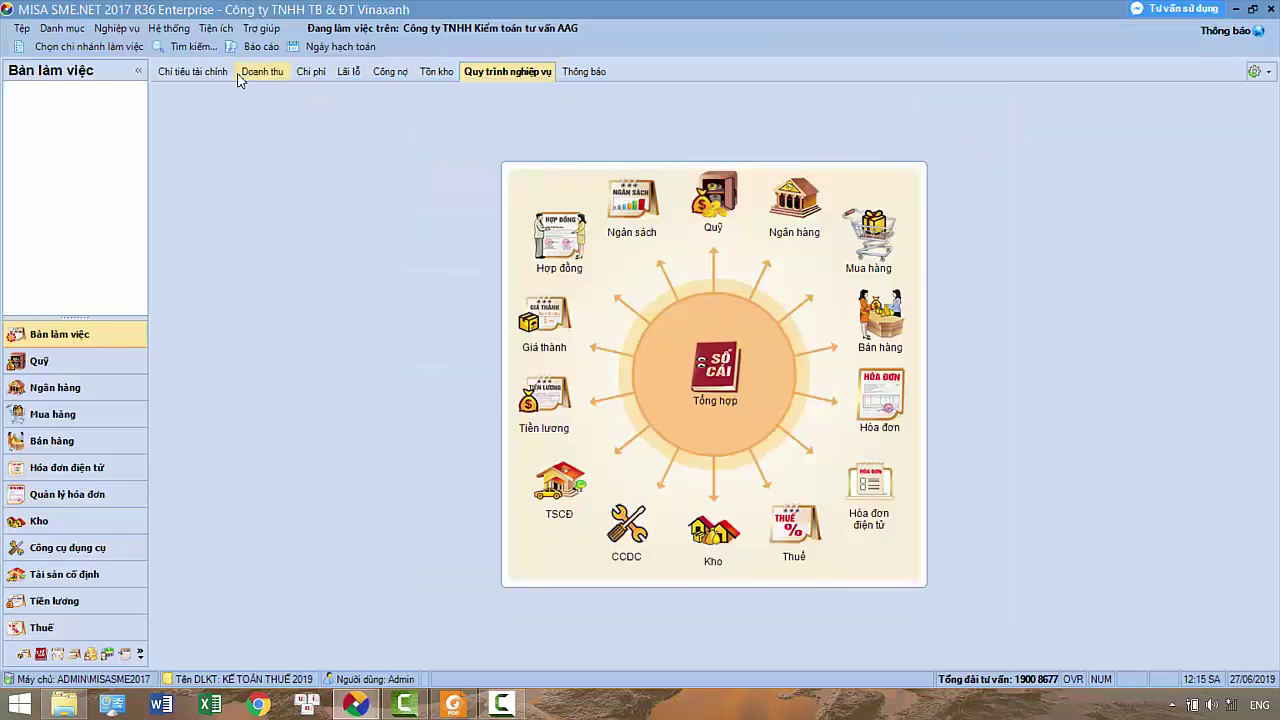
left_click(258, 50)
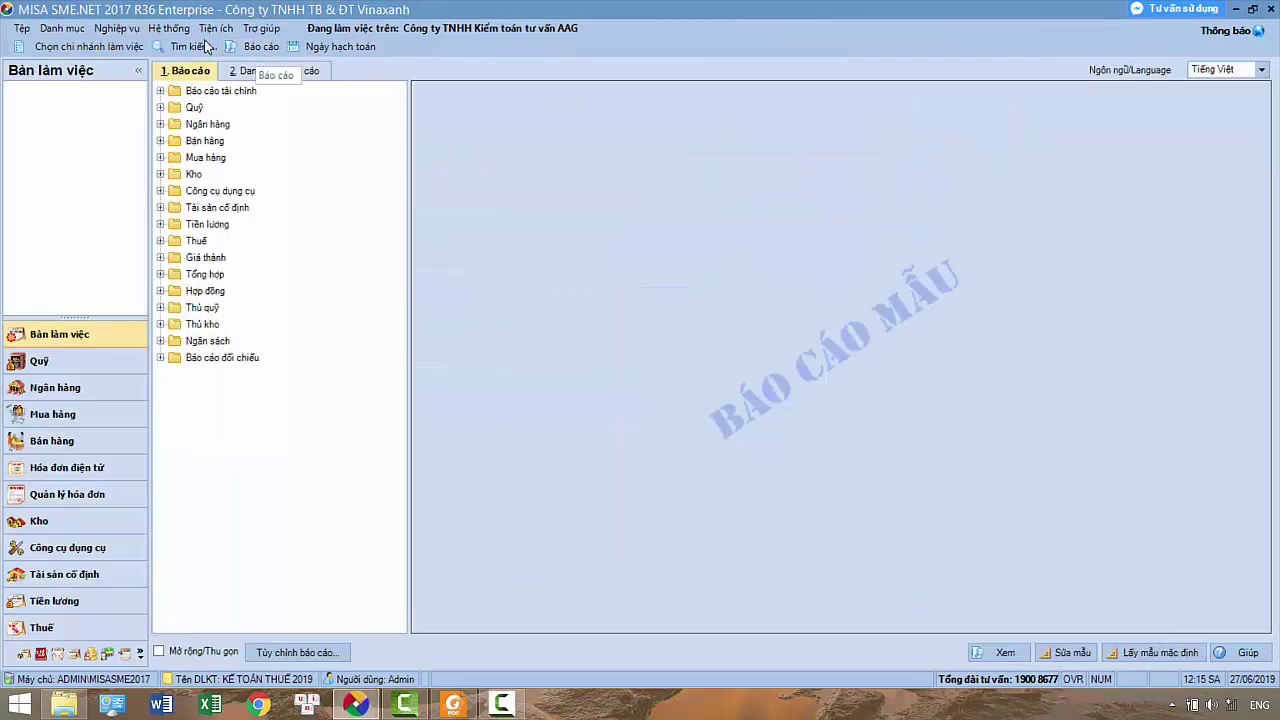
double_click(212, 163)
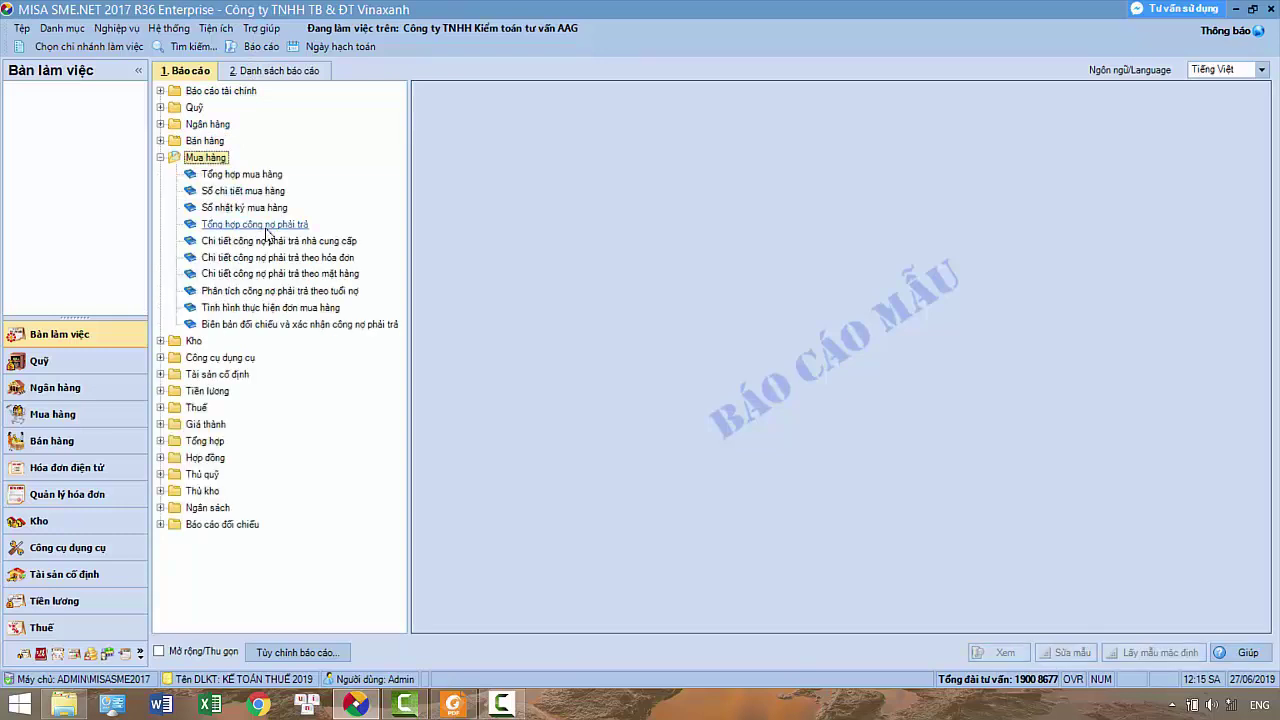
double_click(266, 226)
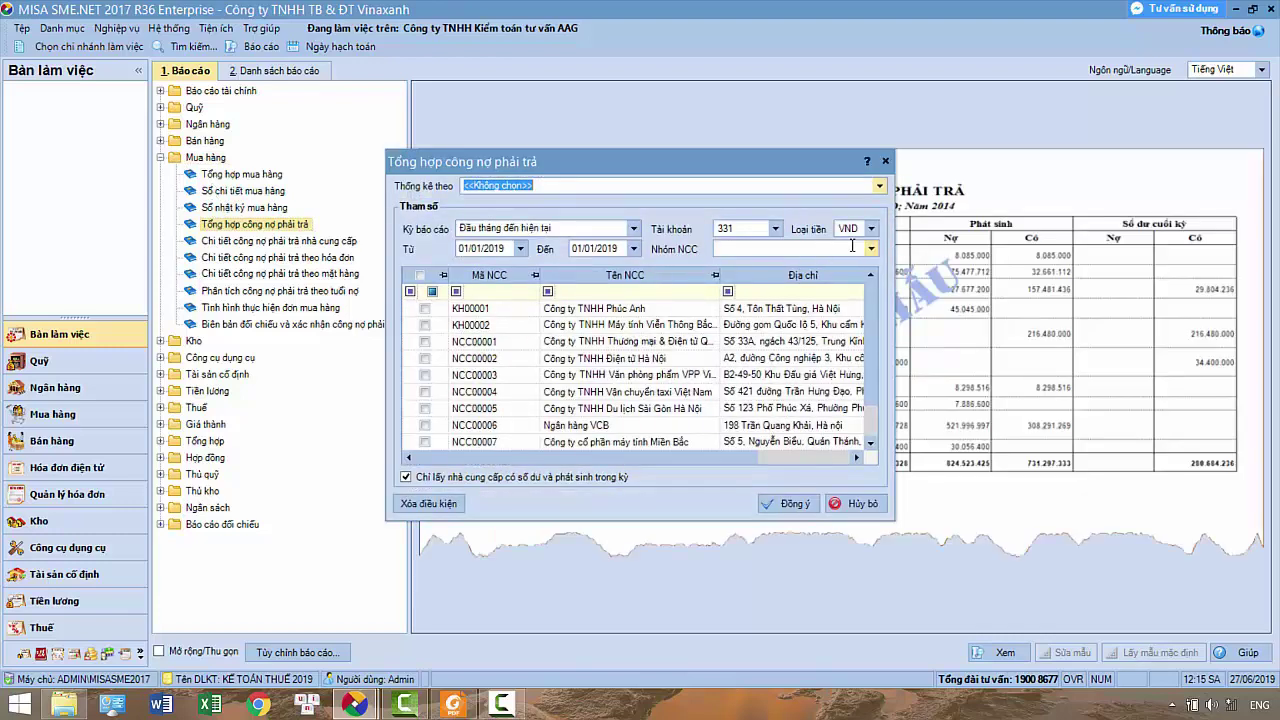
Run the account 331 payables summary for 6 tháng đầu năm 2019, filtered to the commission recipient, and drill into its detail
left_click(634, 230)
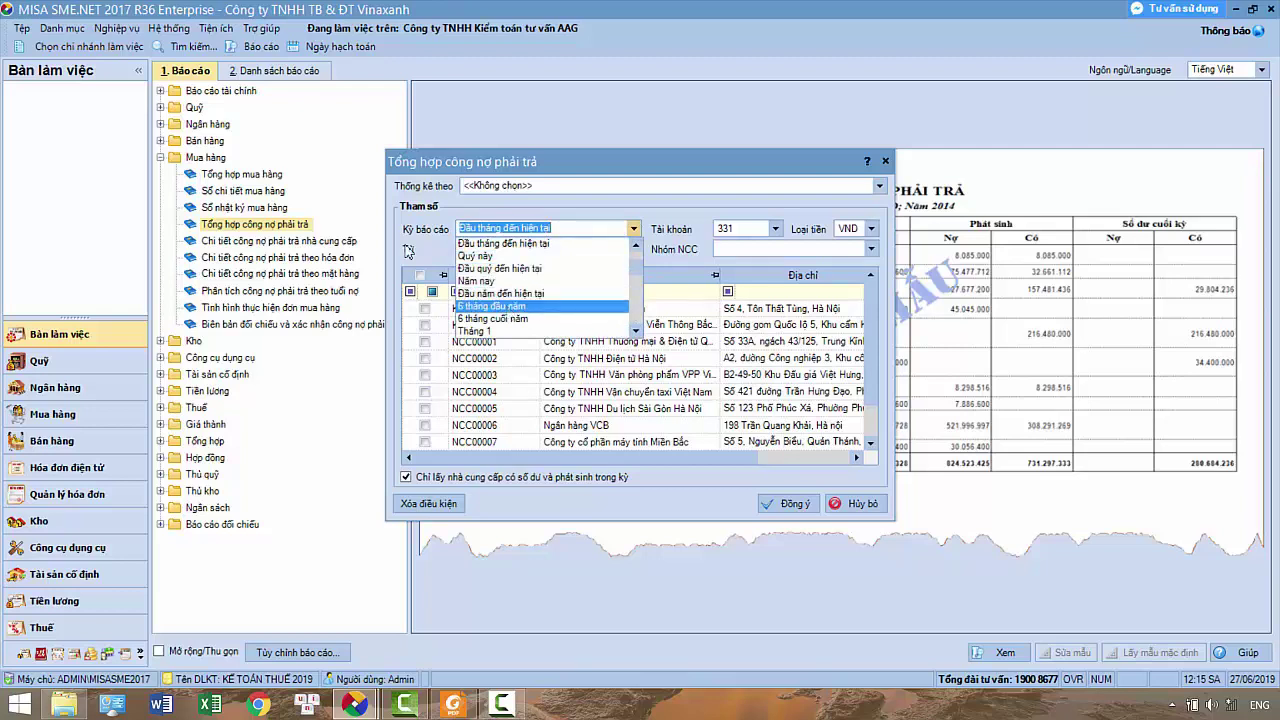
left_click(495, 306)
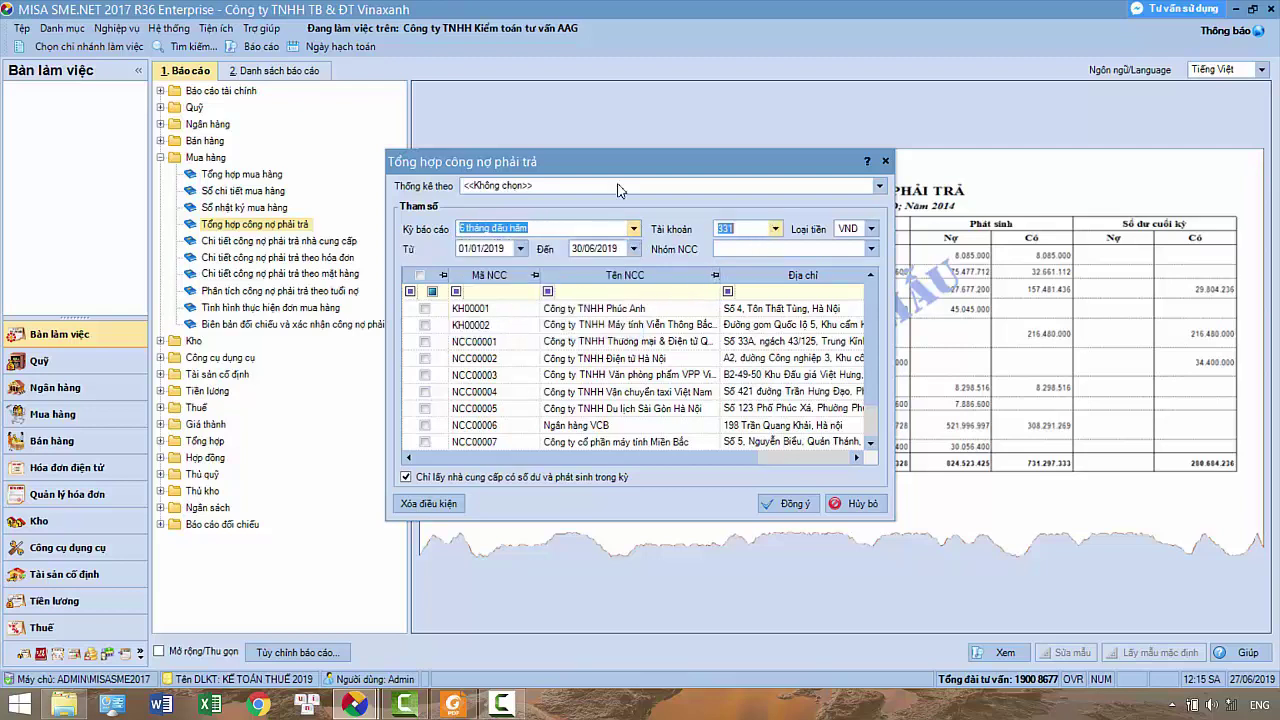
left_click(775, 229)
left_click(585, 230)
scroll(698, 322, "down", 2)
left_click(424, 441)
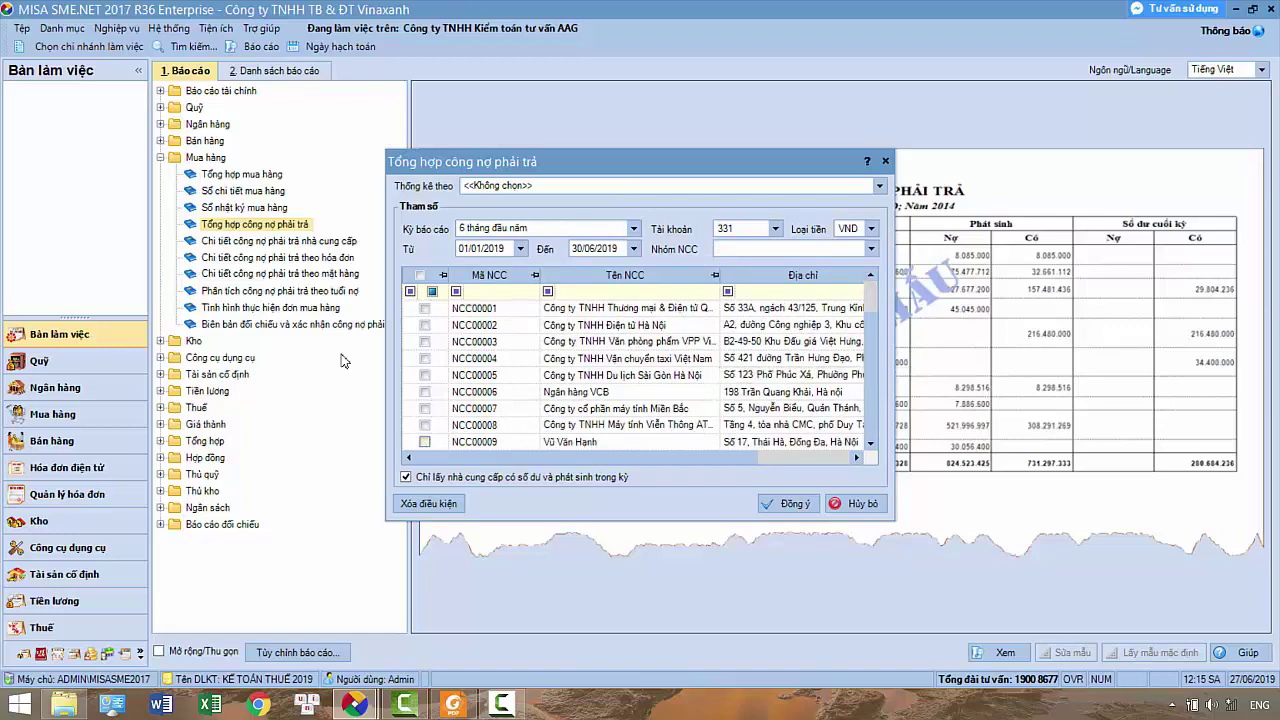
left_click(785, 503)
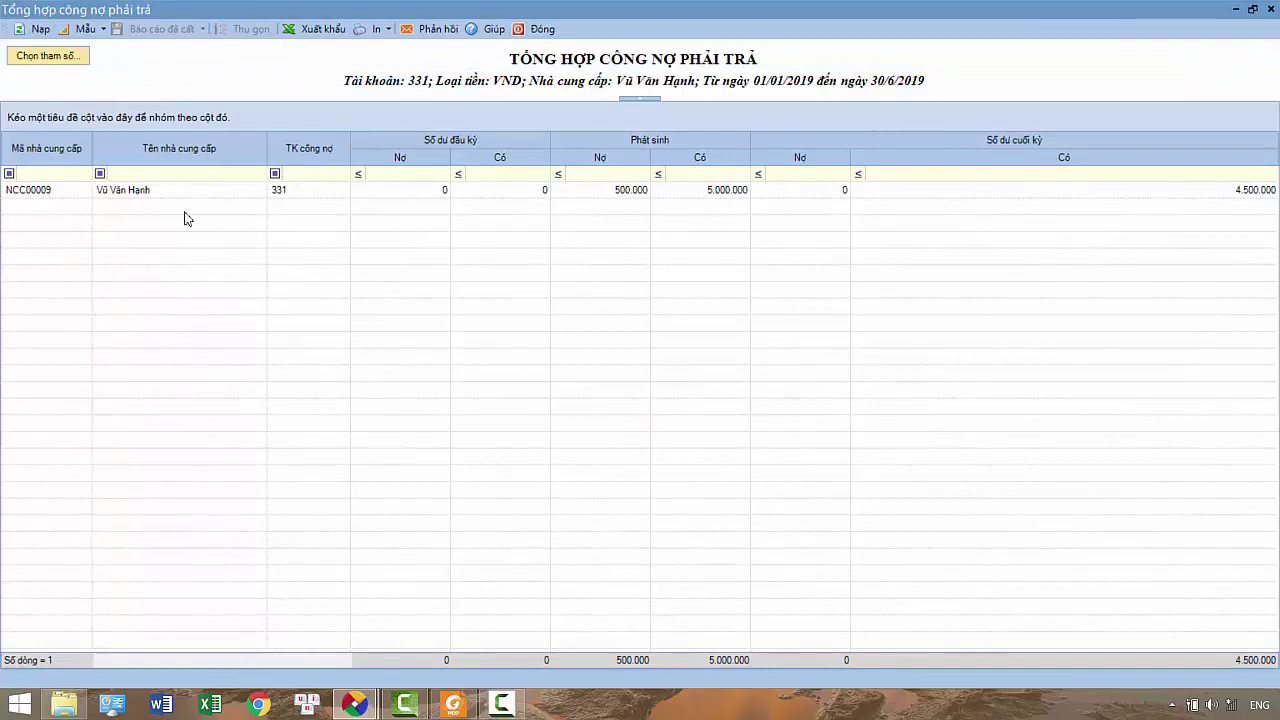
double_click(115, 189)
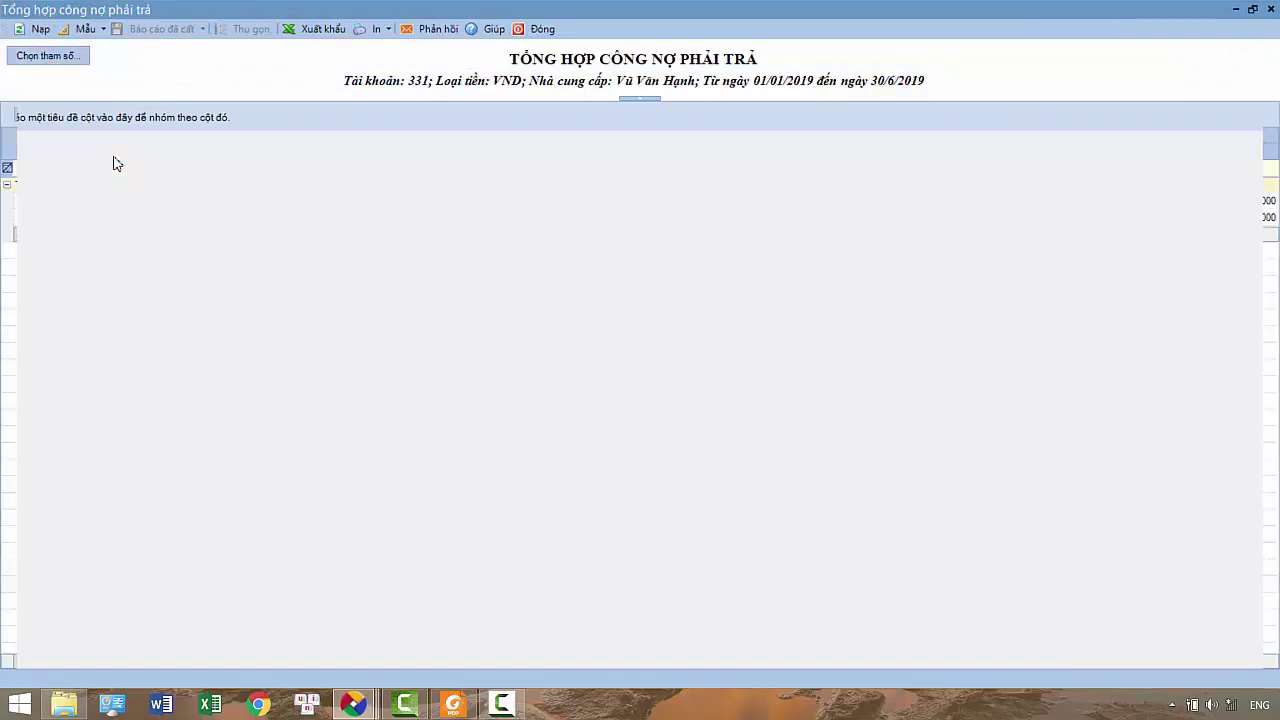